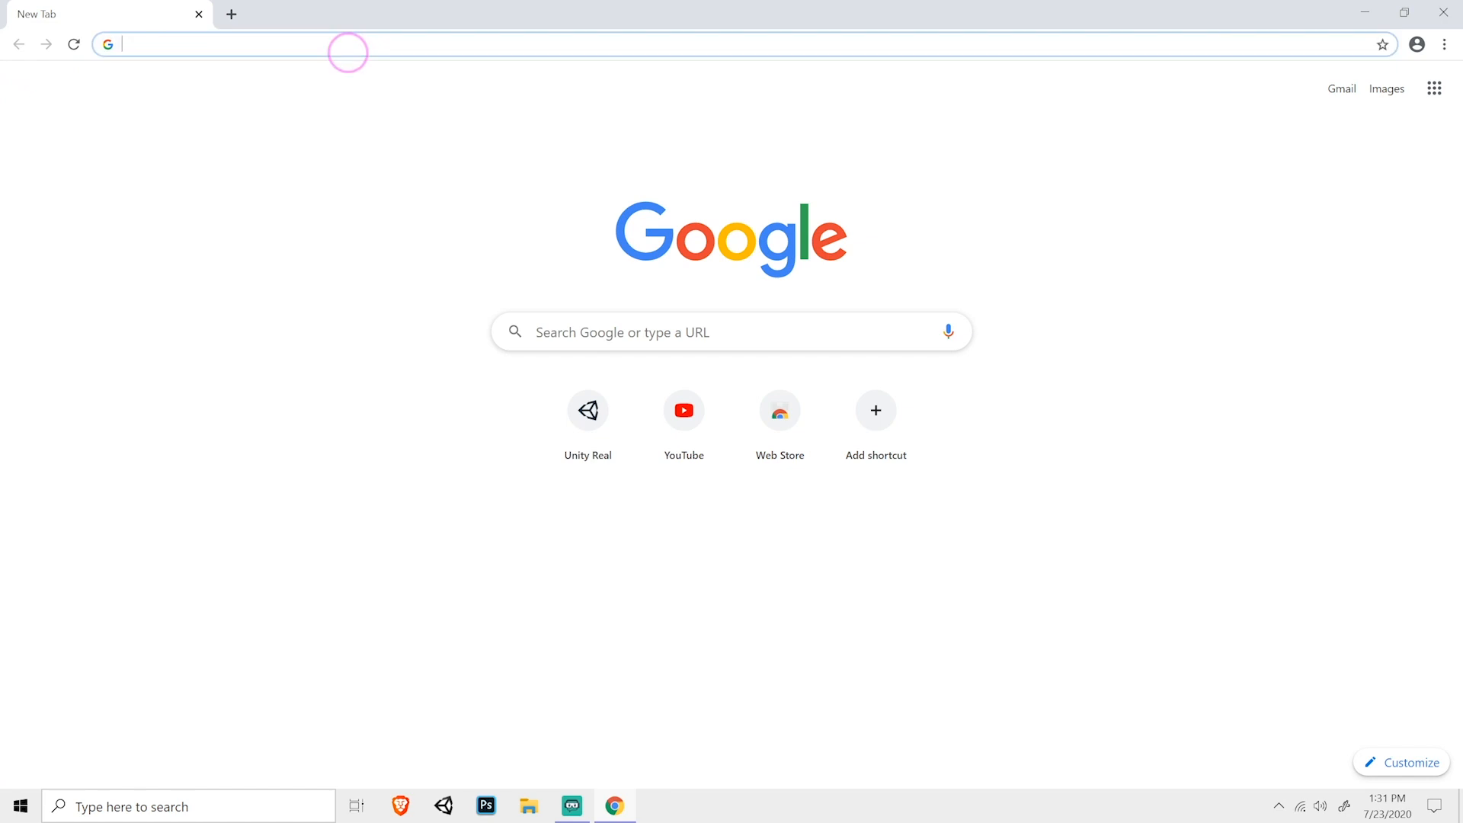
Go to unity.com and get started with the free Personal plan from the Individual plans.
text(unity.)
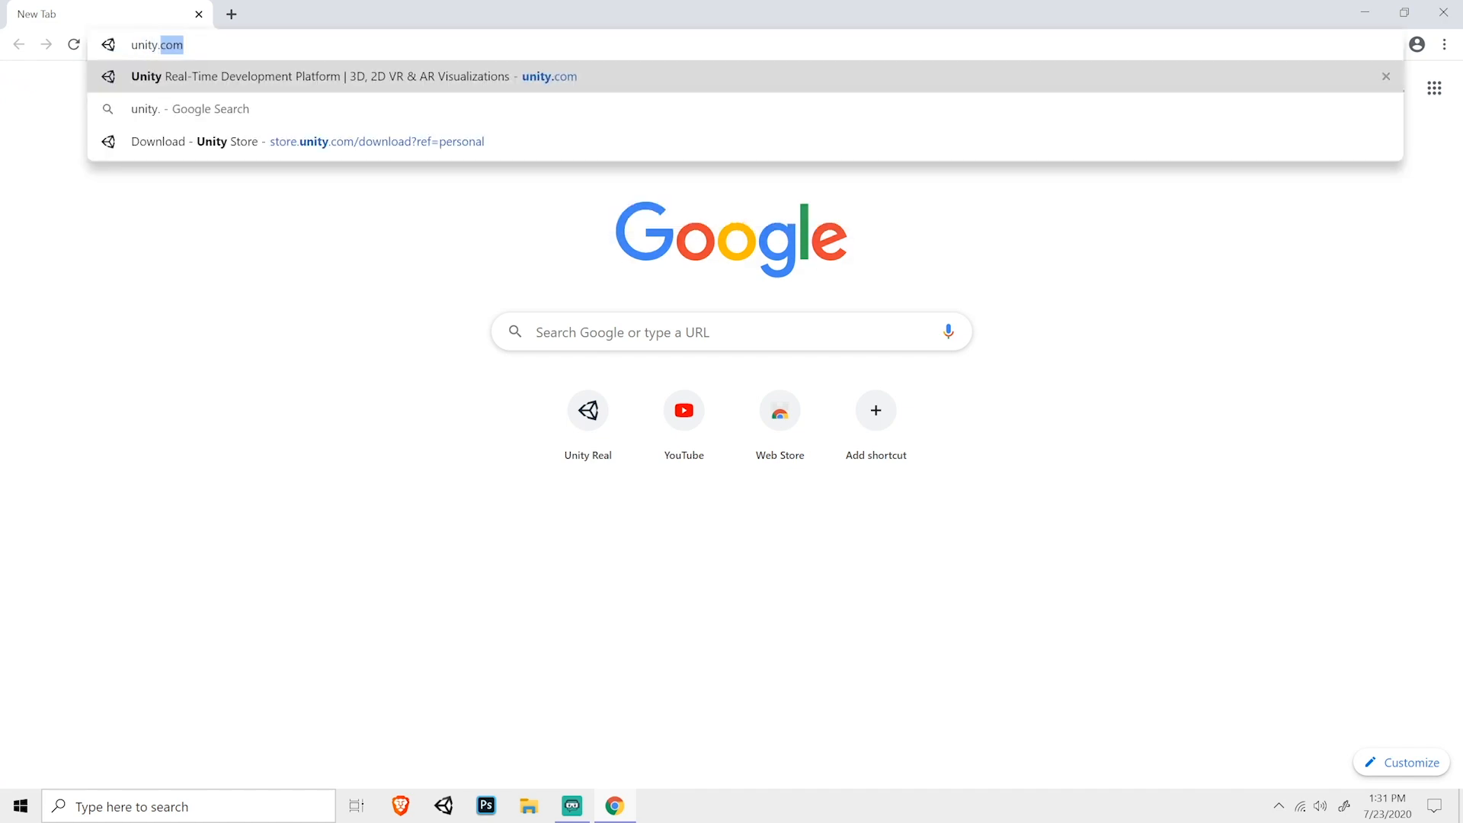
key(Return)
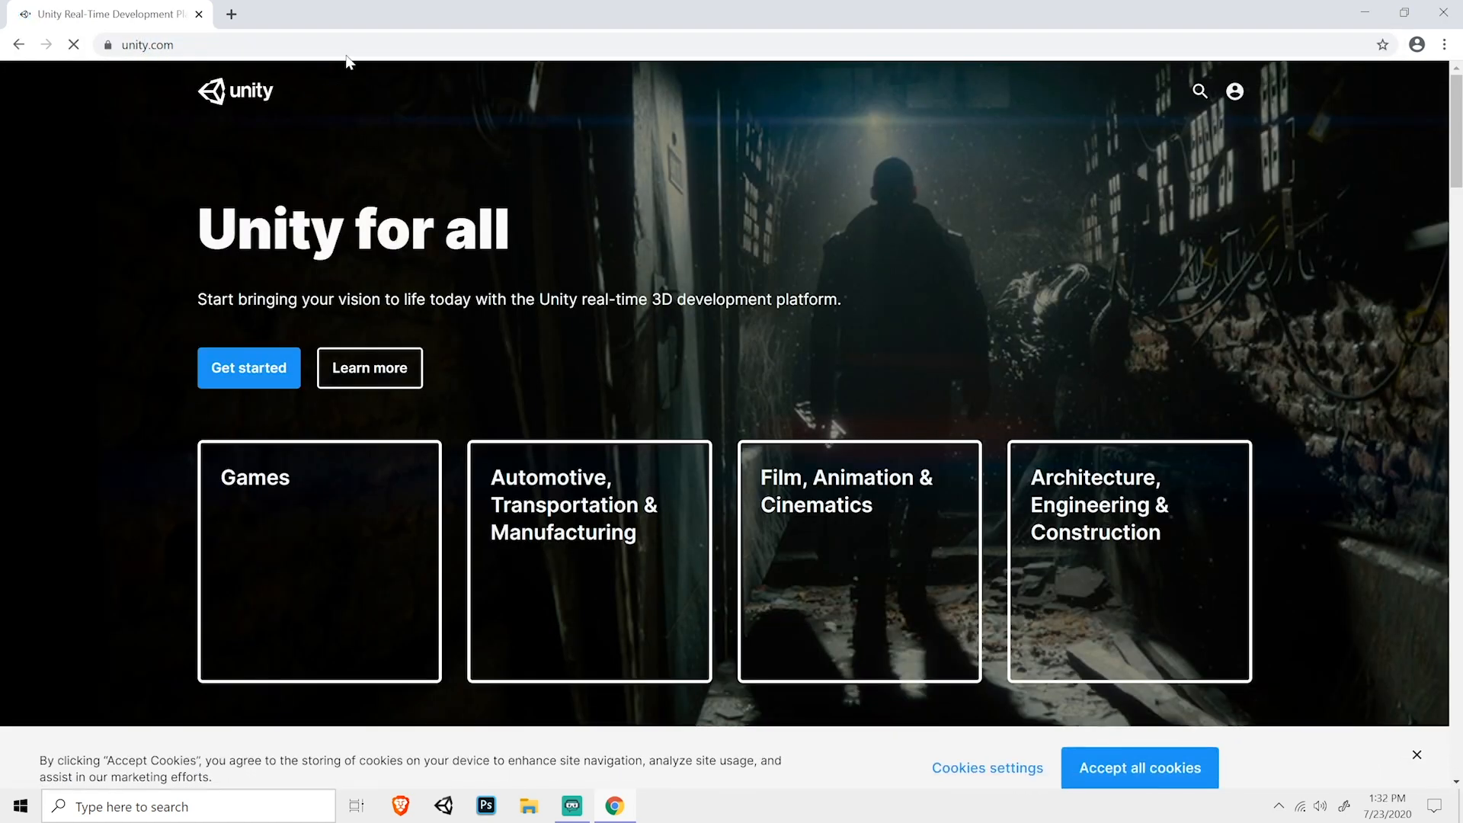
click(263, 364)
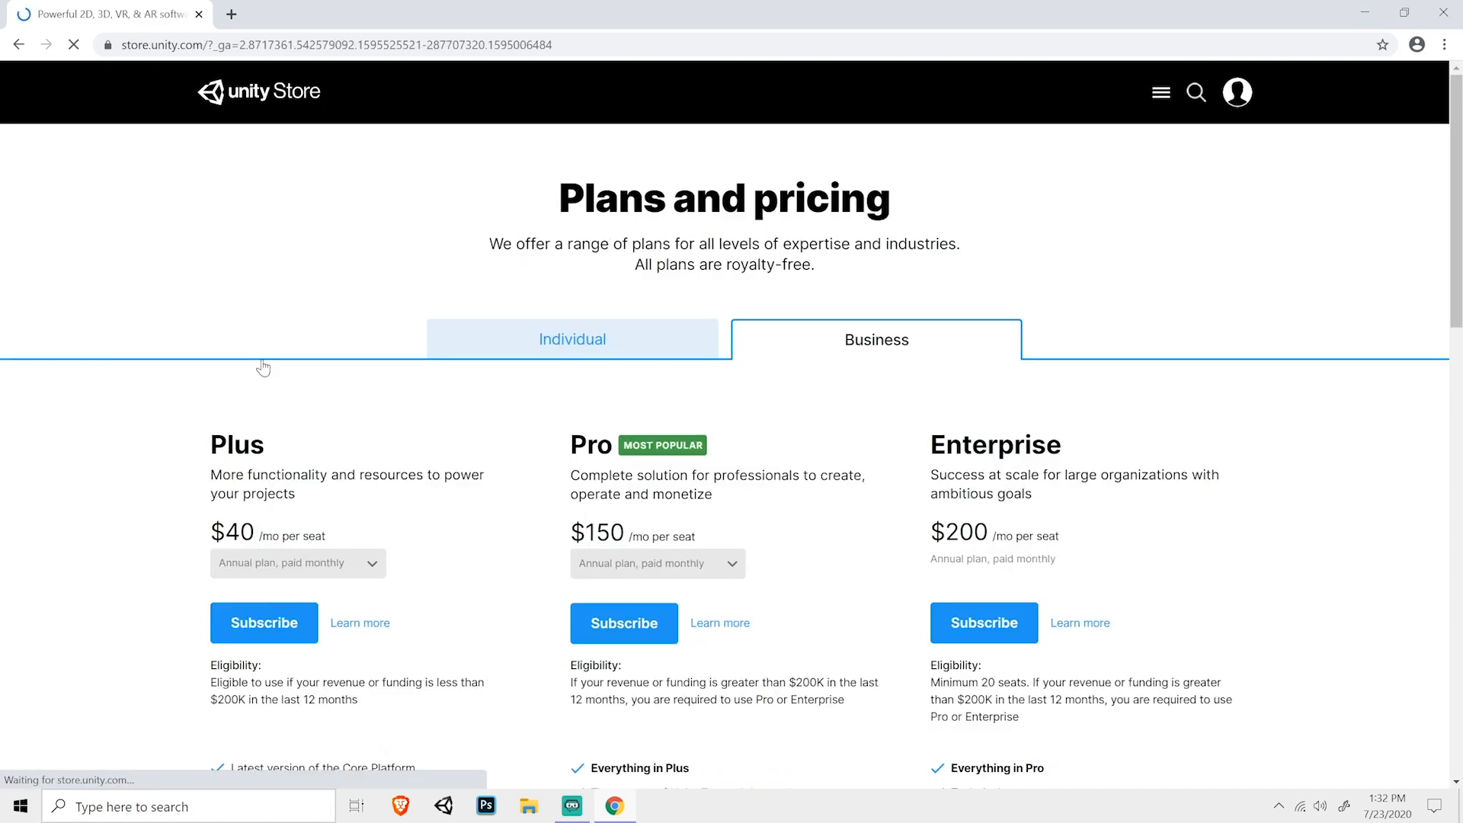
click(602, 343)
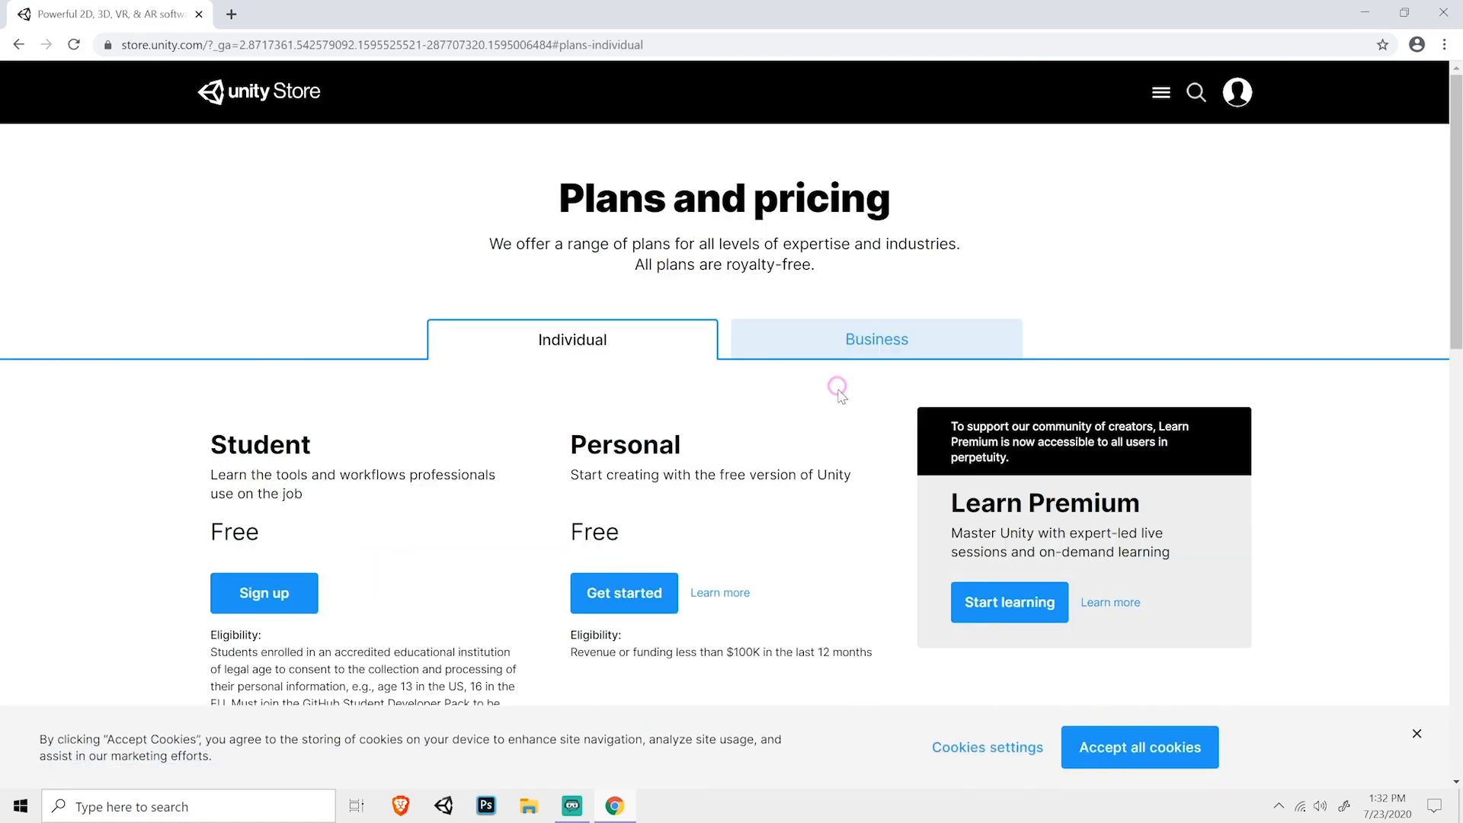
click(622, 610)
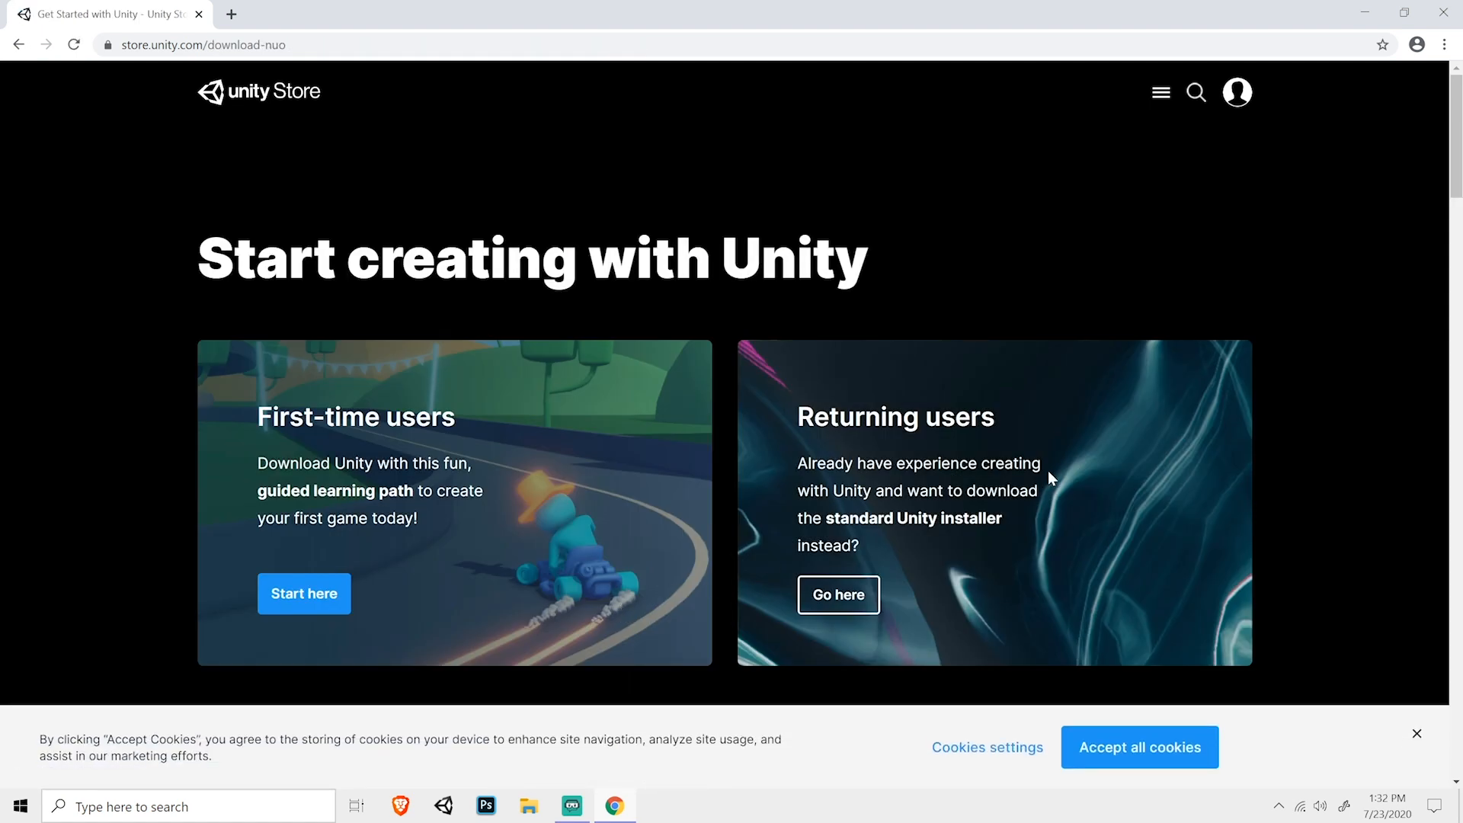
Choose the standard installer for returning users, accept the Unity Personal terms and download Unity Hub.
scroll(1063, 454, down, 2)
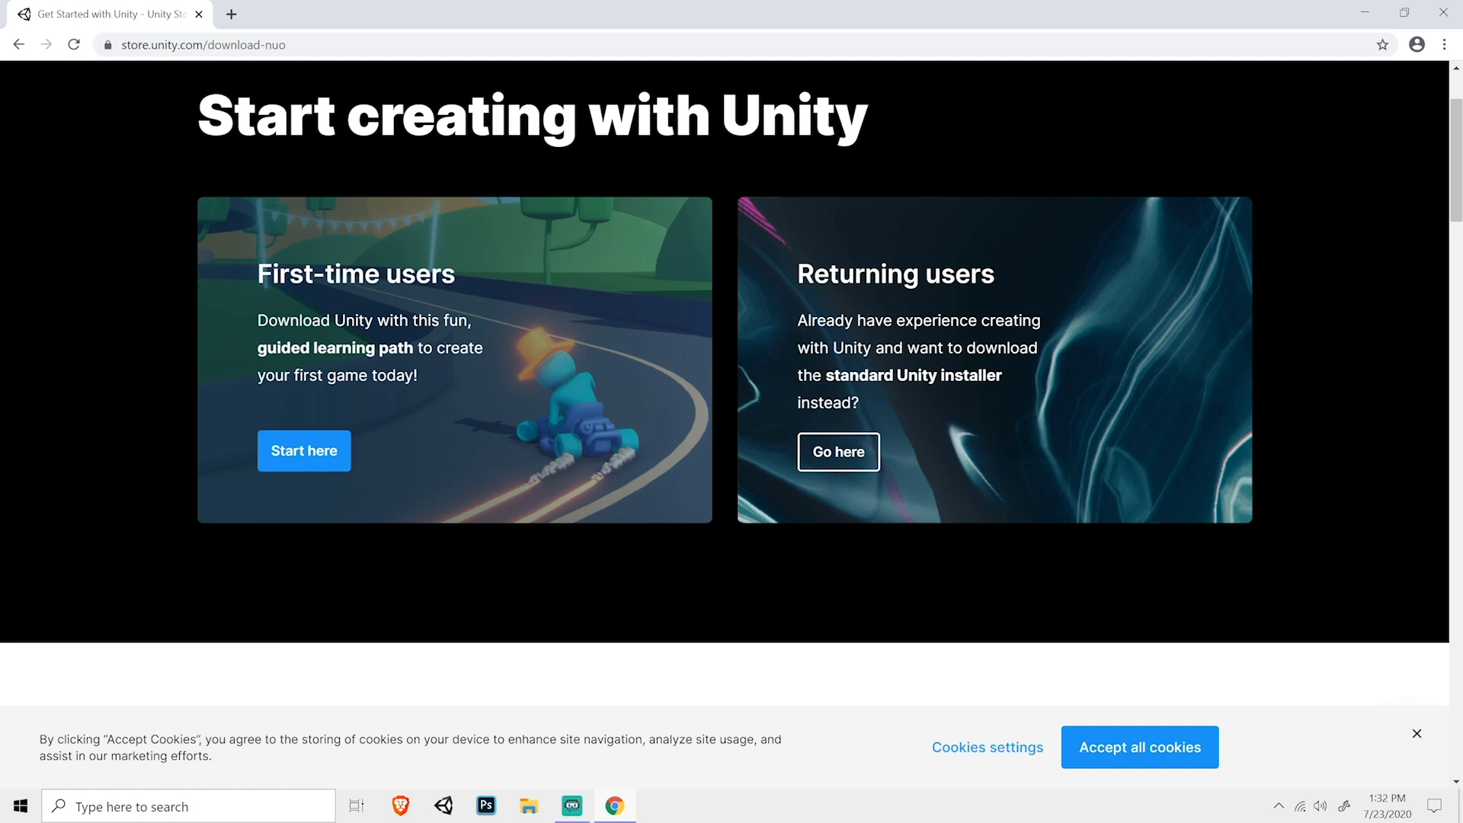
click(839, 466)
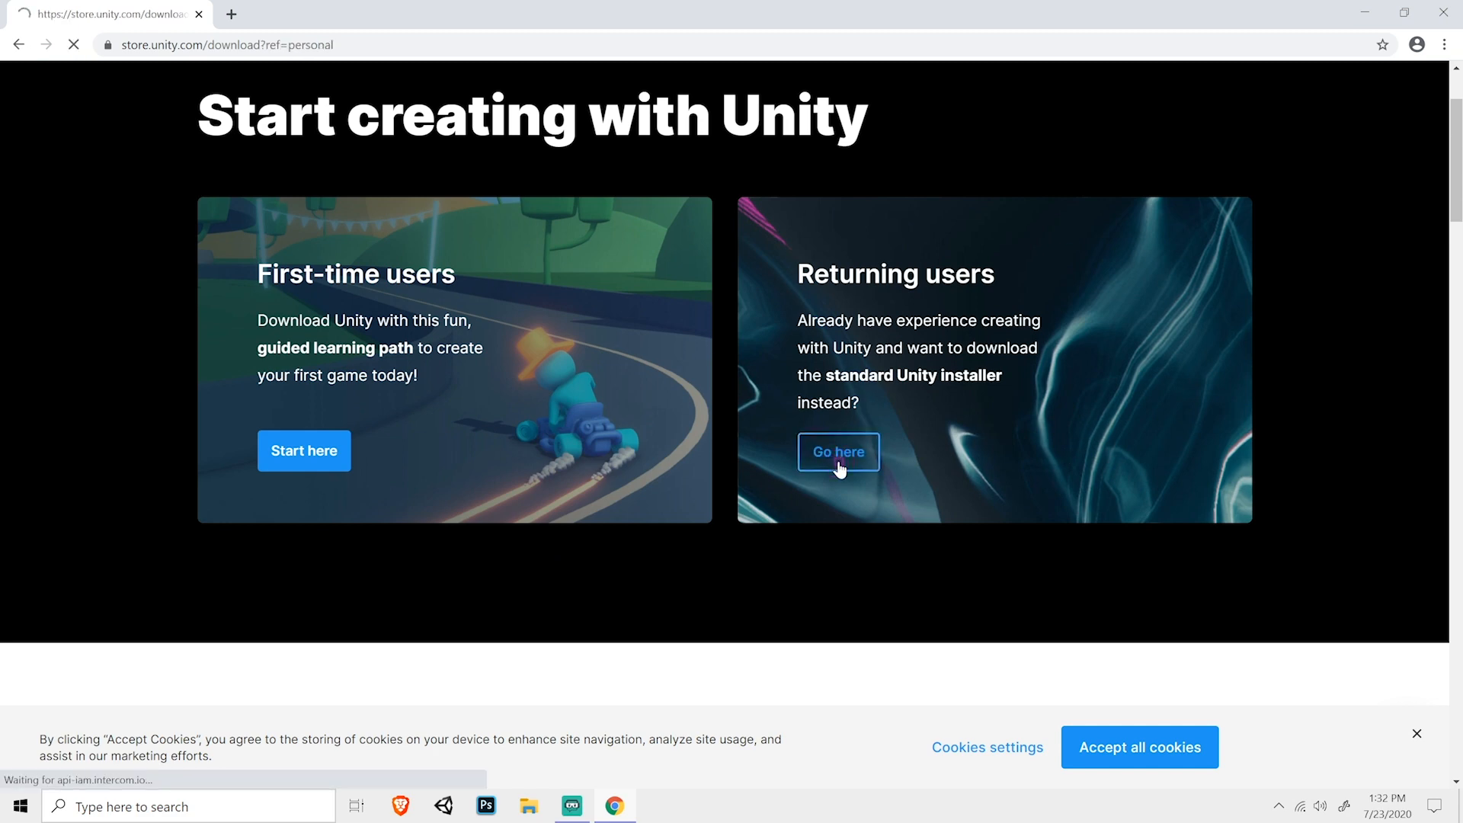
scroll(839, 467, down, 2)
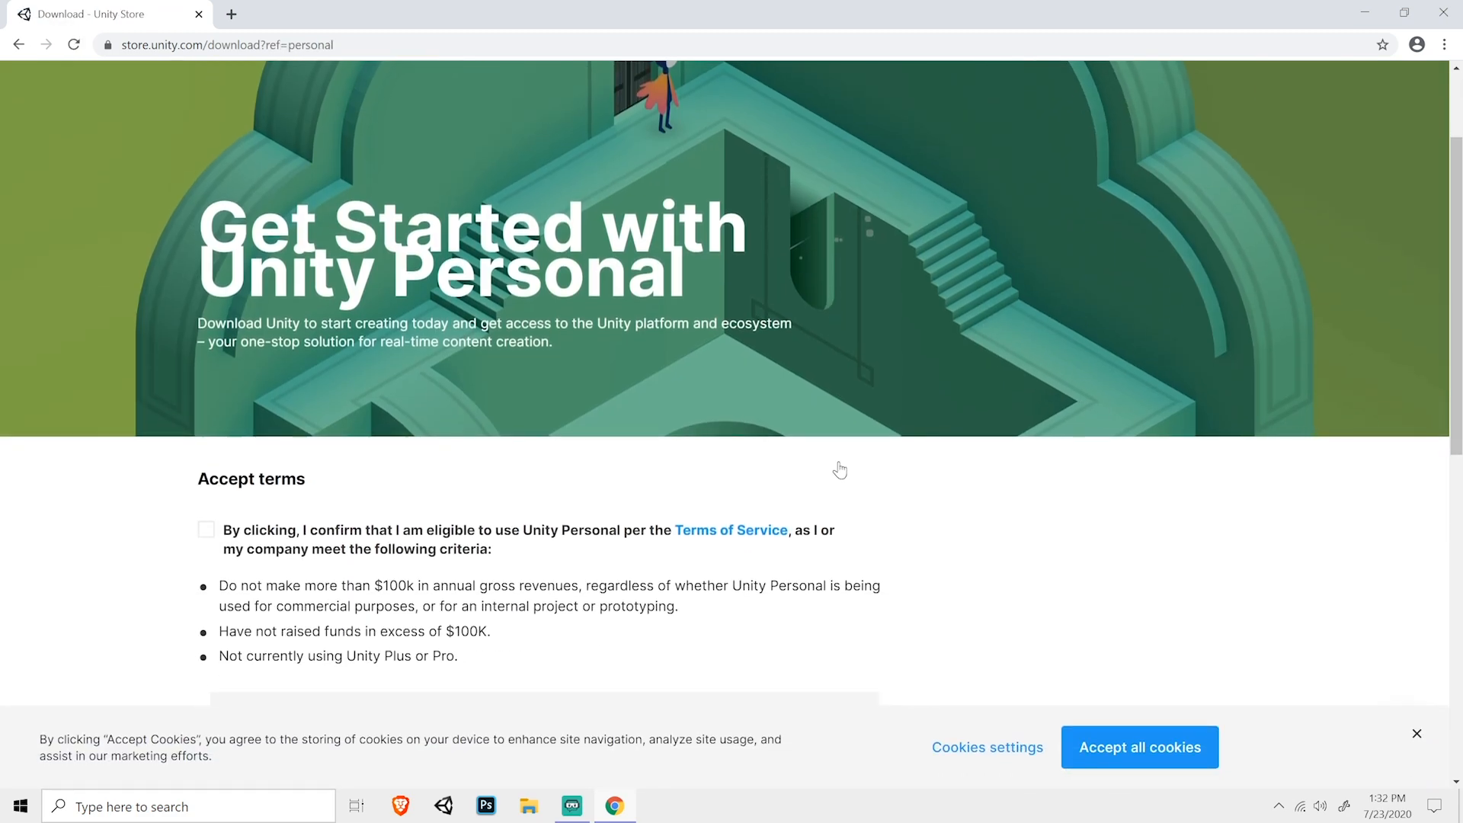
scroll(838, 467, down, 2)
click(205, 387)
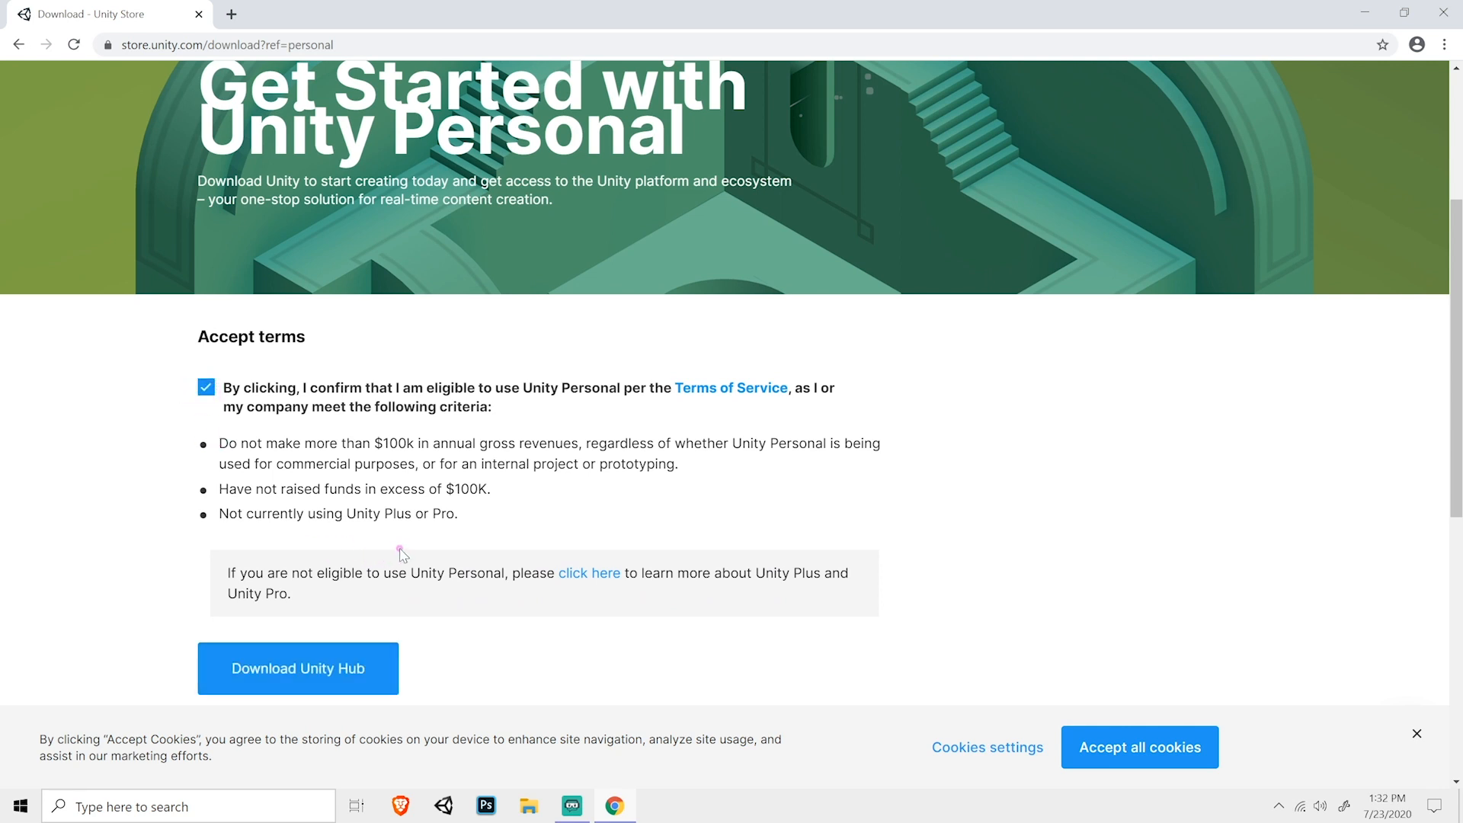
scroll(403, 556, down, 2)
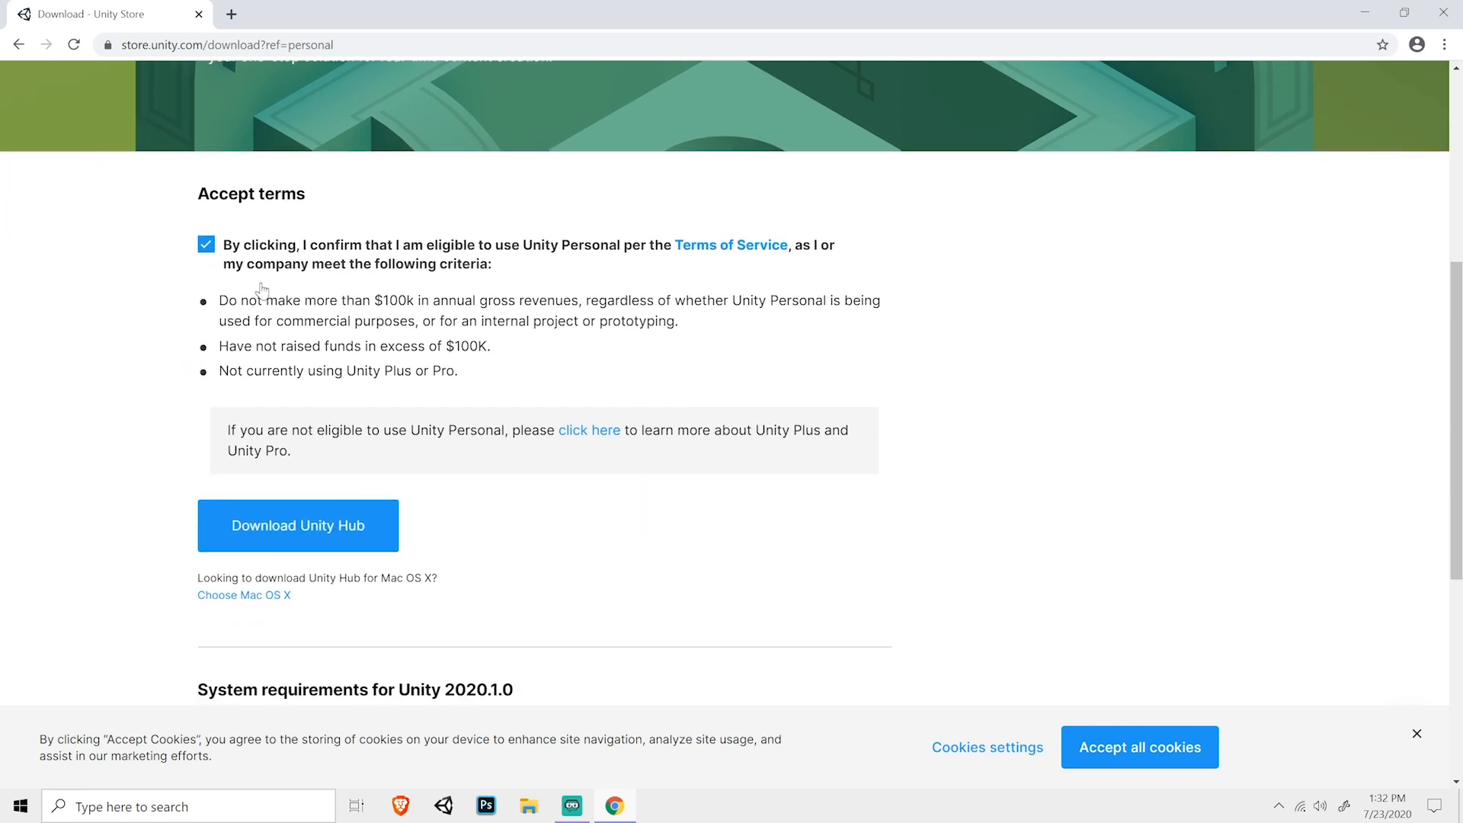
click(322, 533)
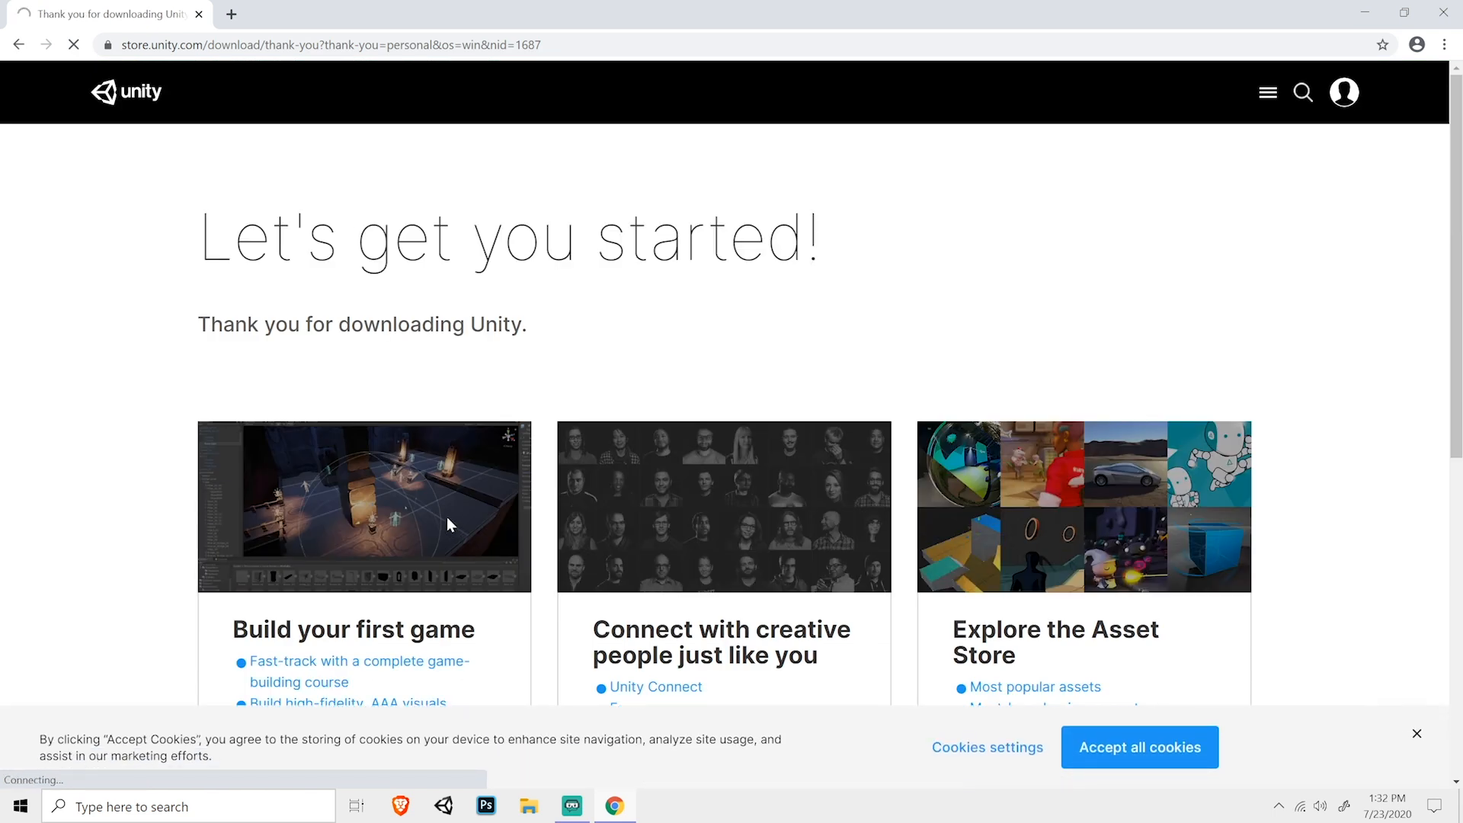
Install Unity Hub from UnityHubSetup.exe into C:\Program Files\Unity Hub, then launch it with firewall access allowed.
scroll(448, 524, down, 3)
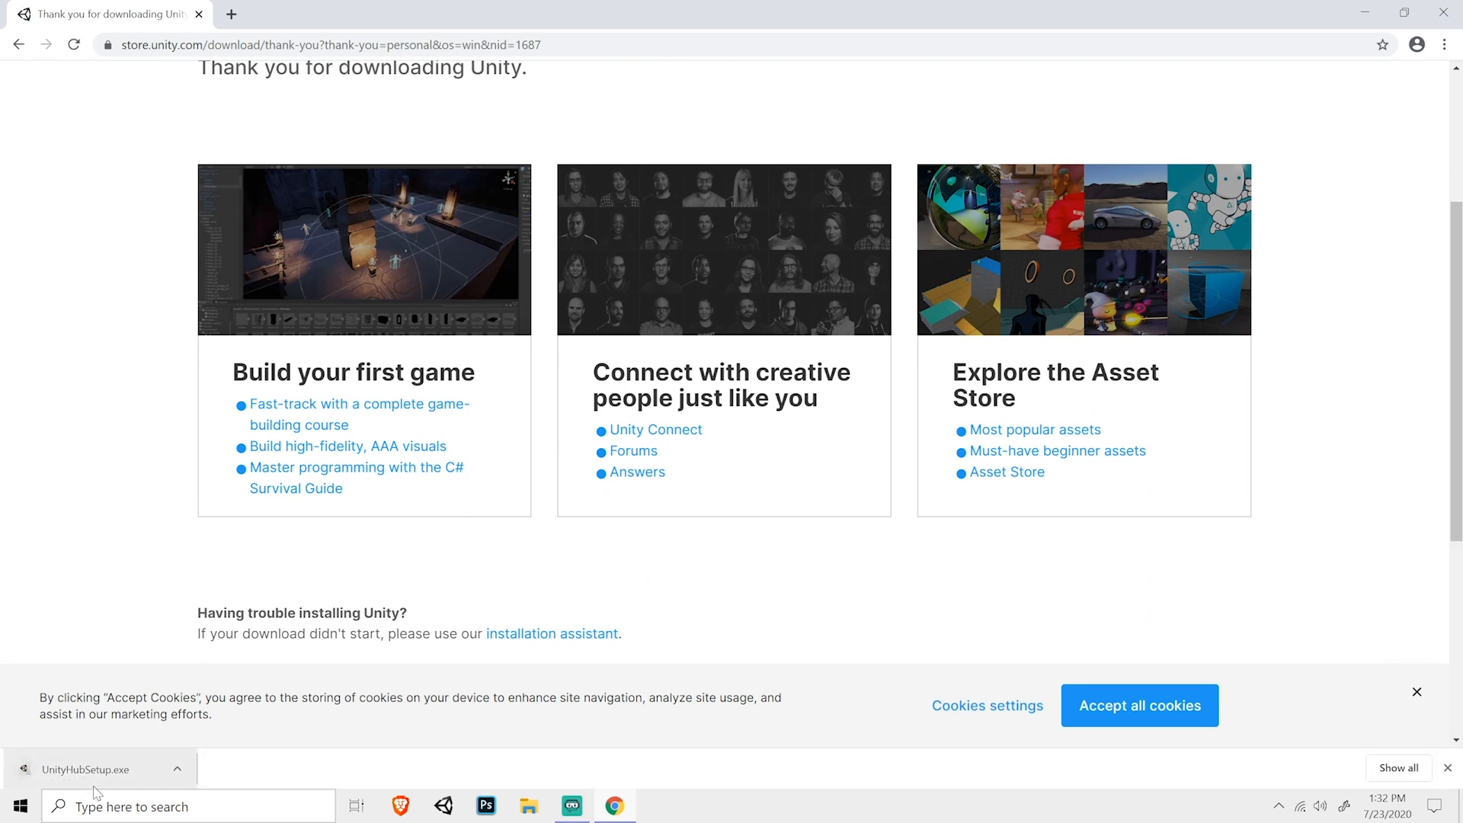
click(99, 774)
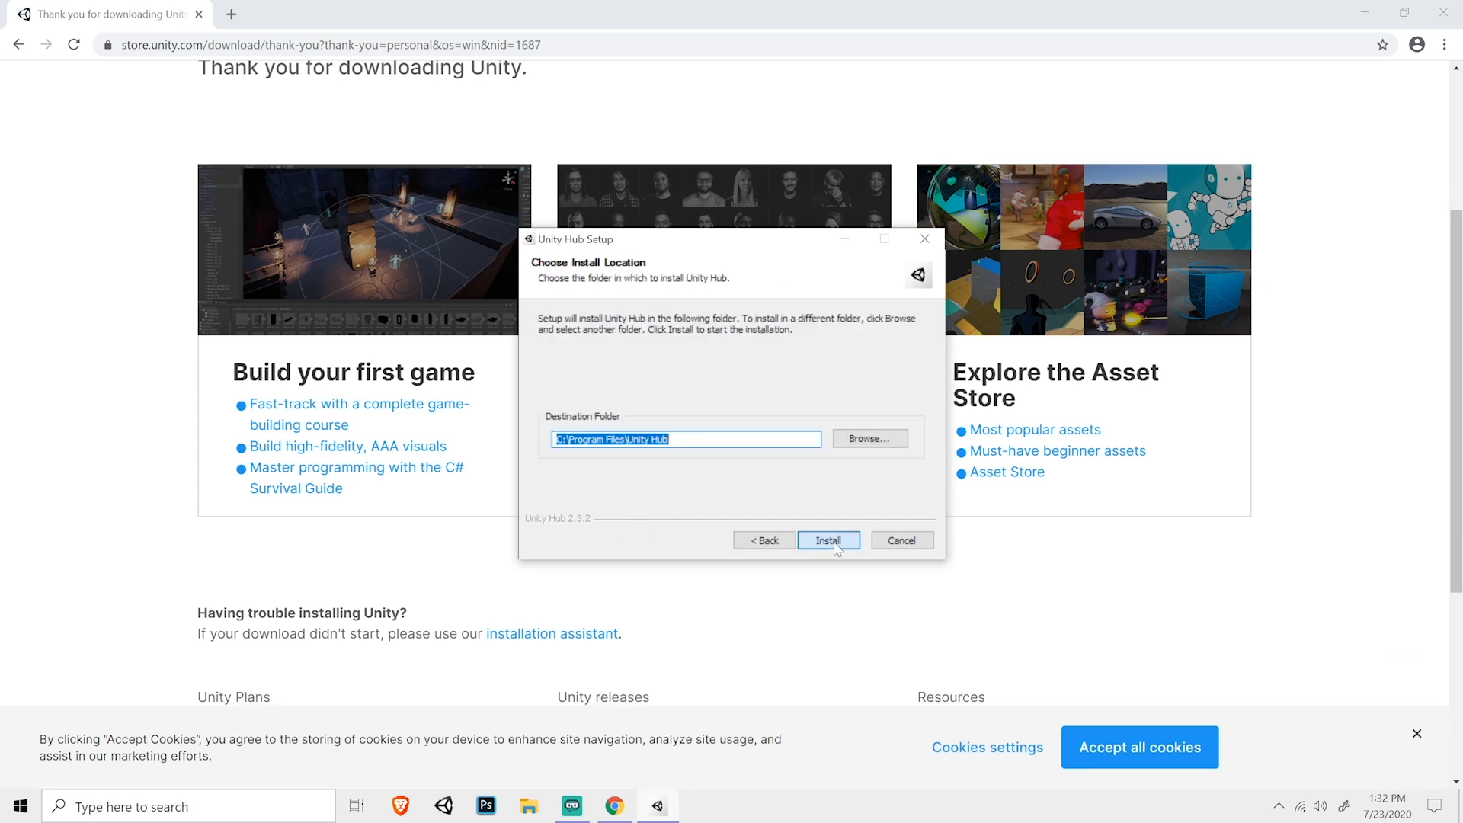
click(828, 540)
click(827, 542)
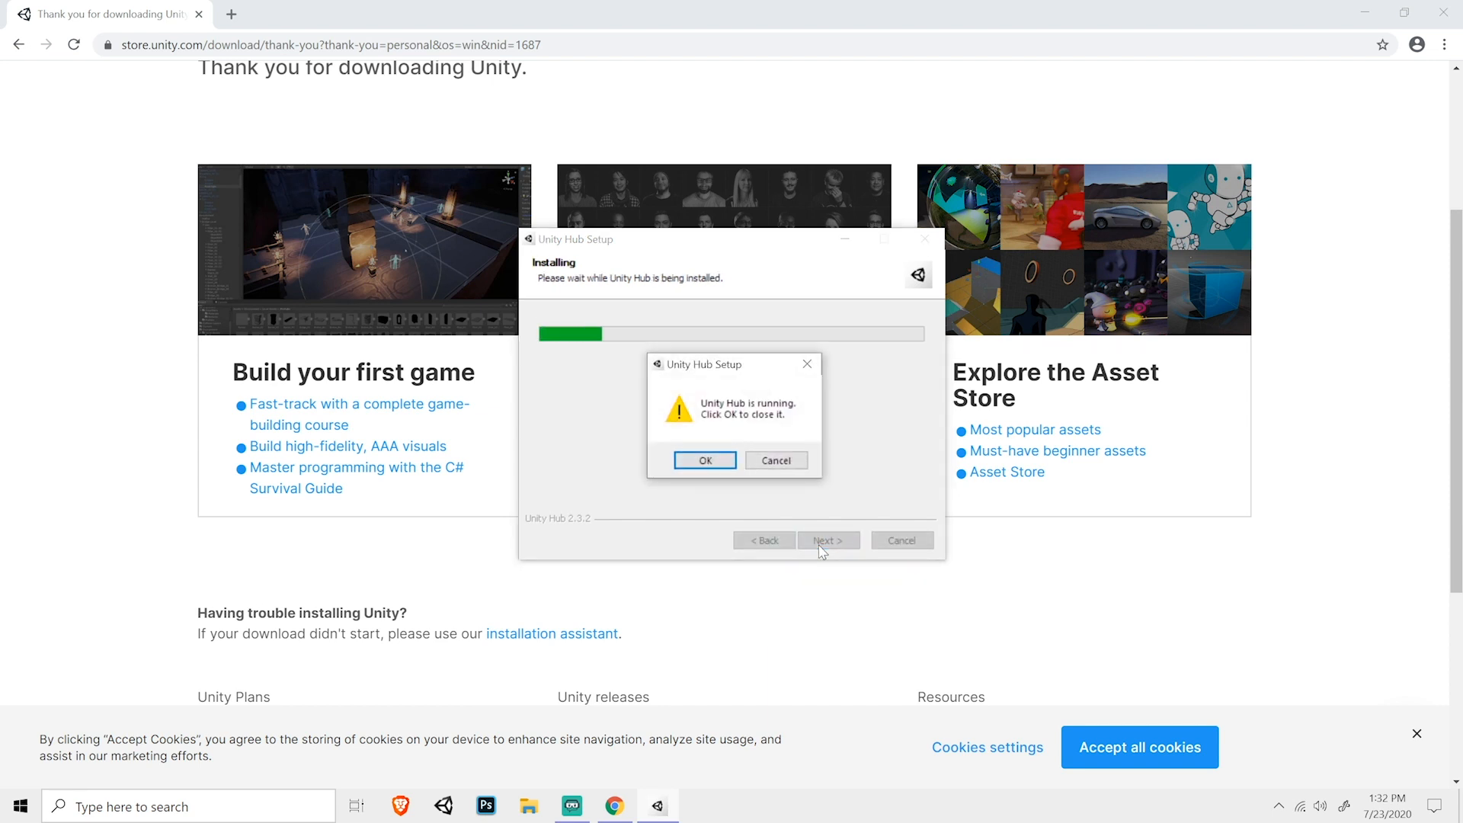
click(706, 461)
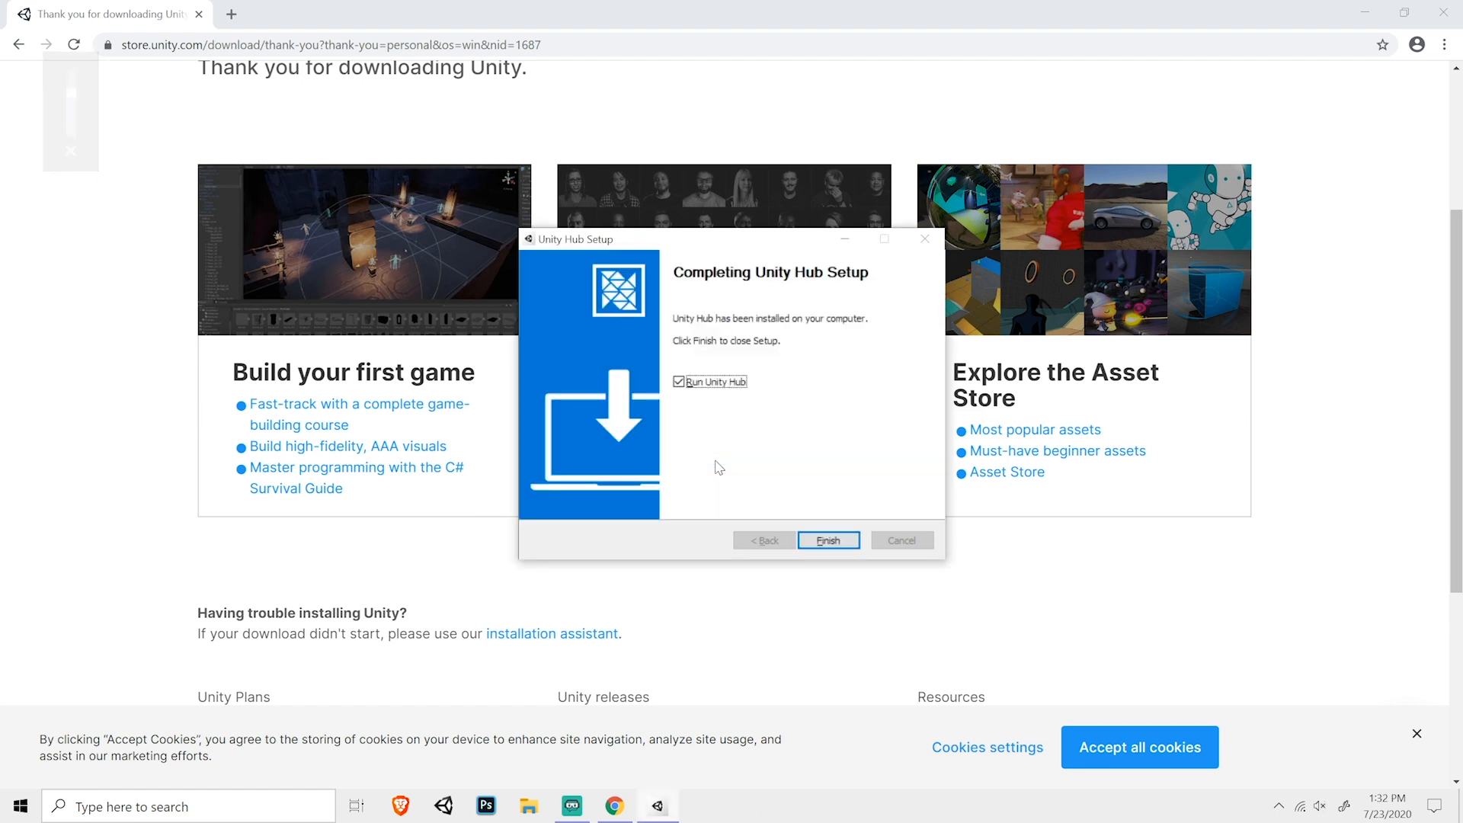
click(829, 540)
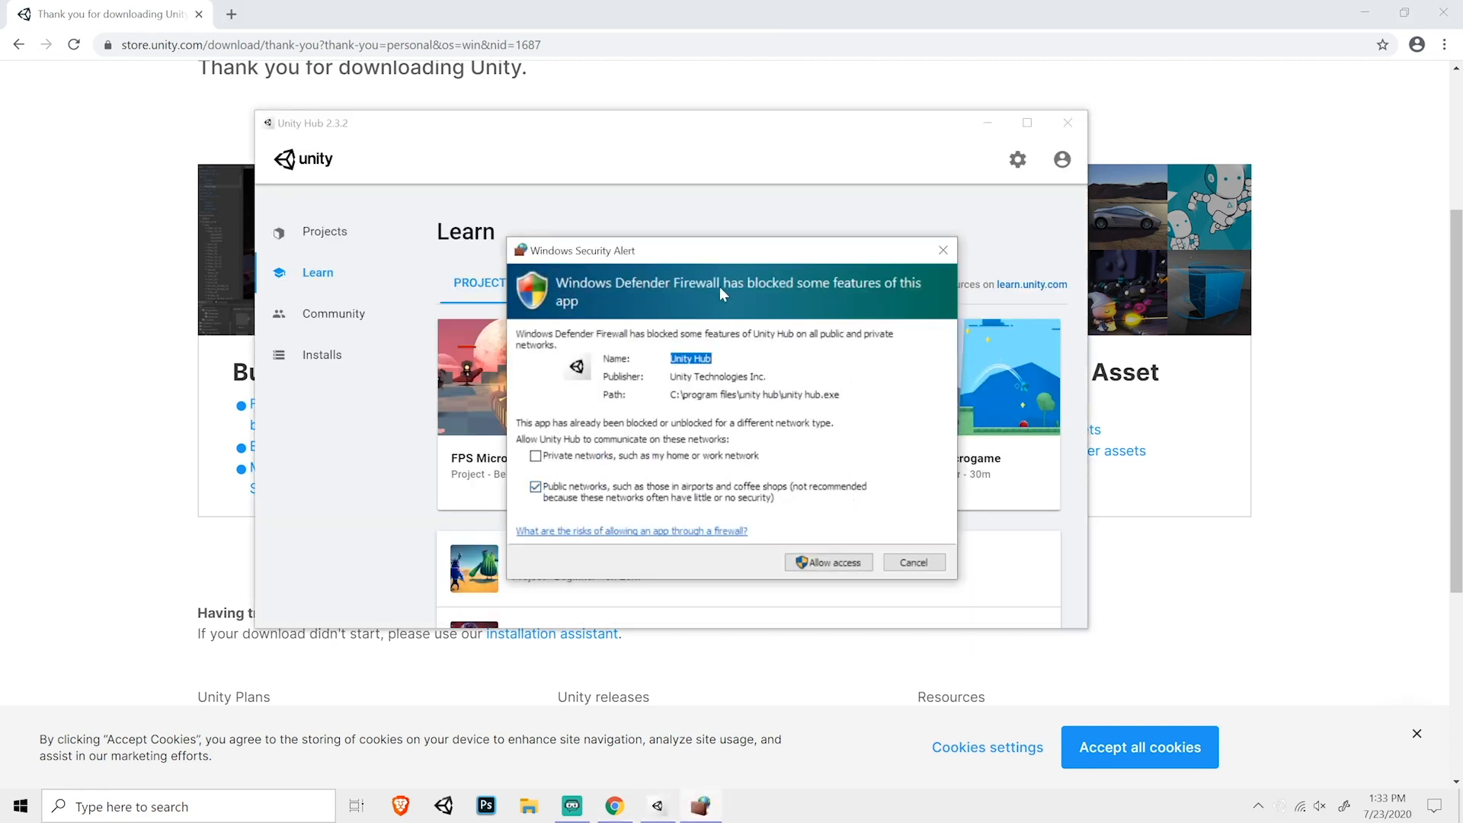
click(863, 568)
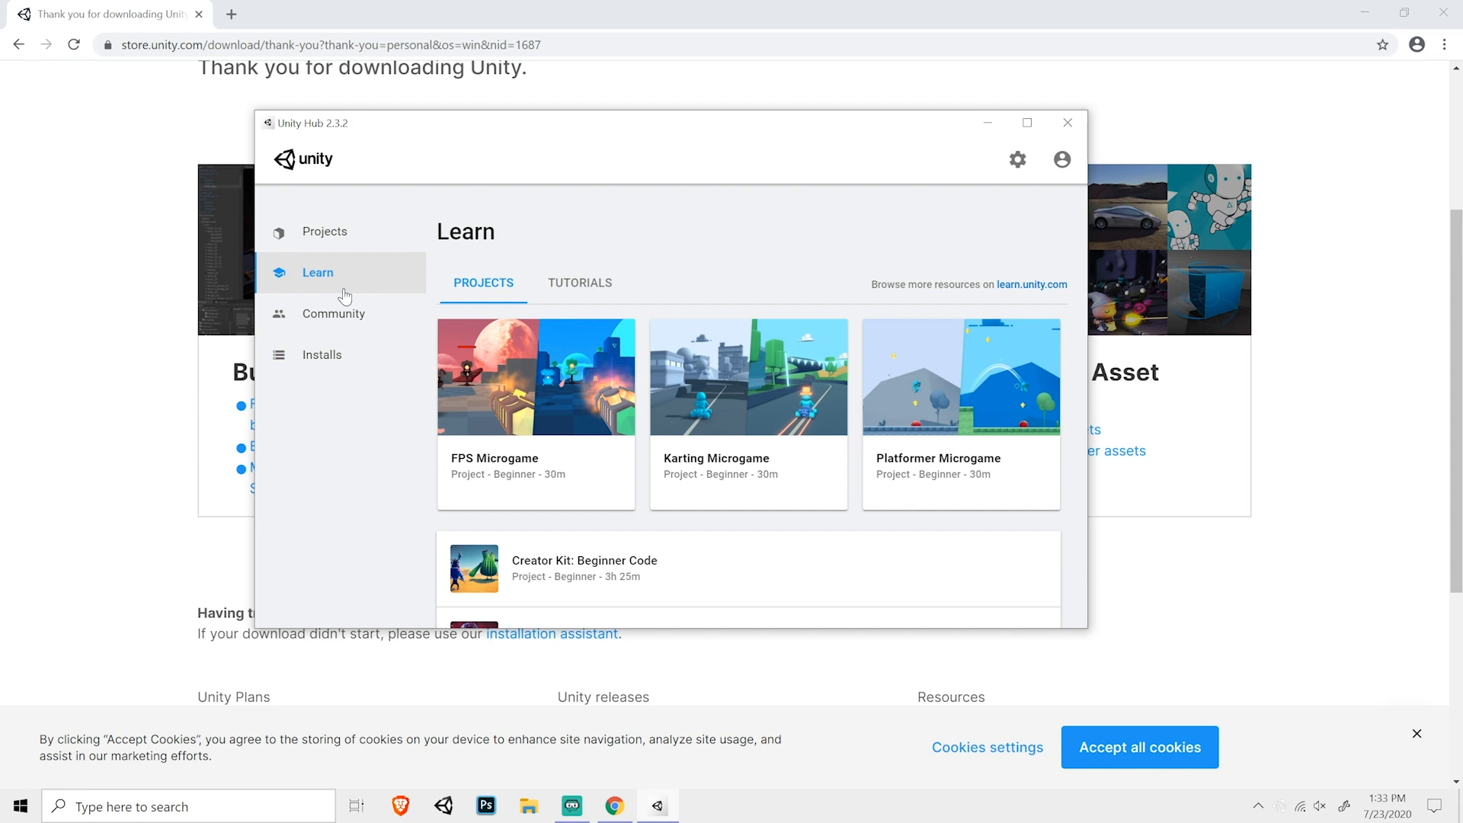
Review the Unity editor versions already installed in Unity Hub.
click(340, 367)
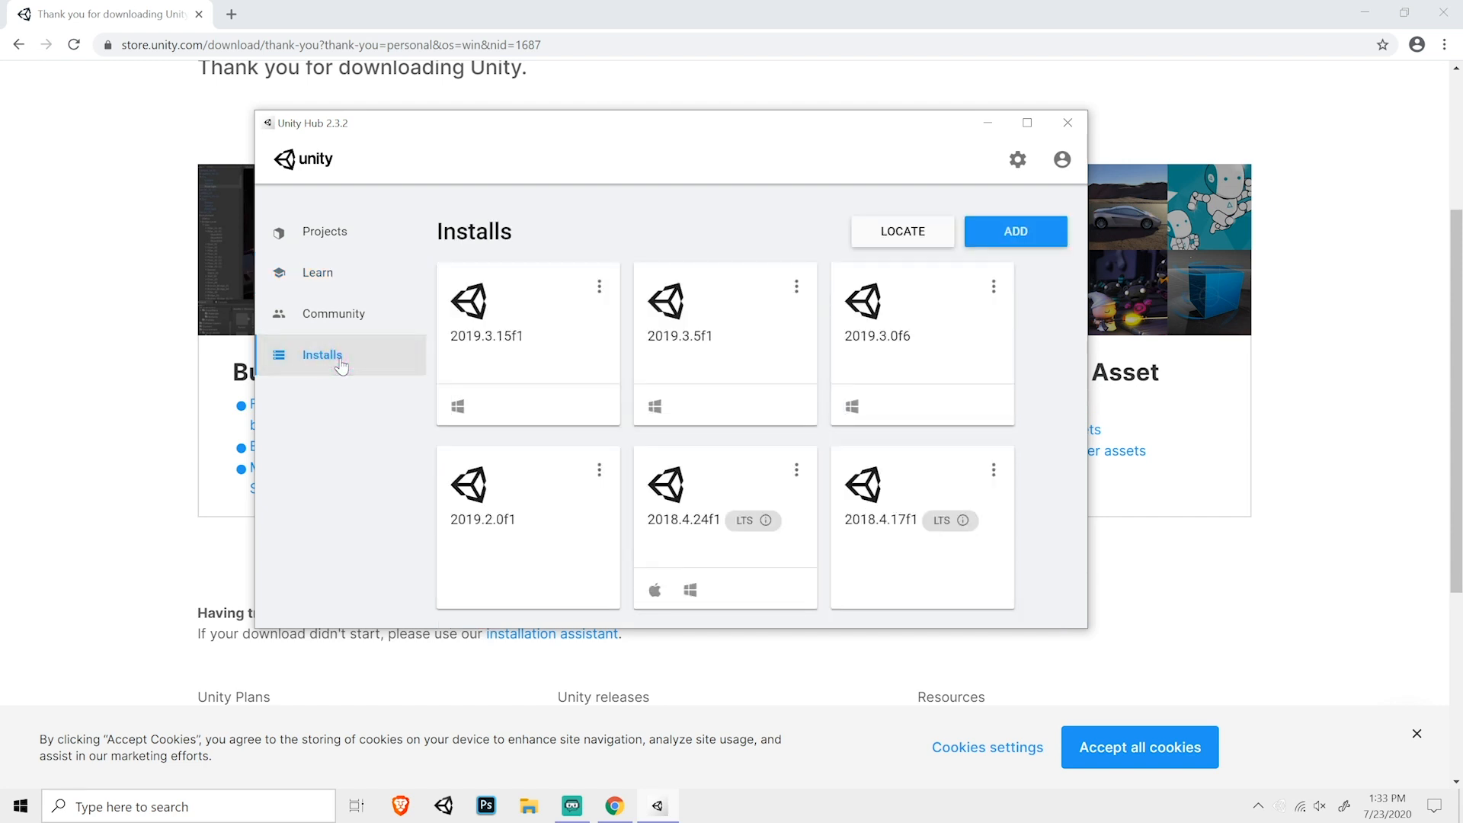
scroll(796, 358, down, 3)
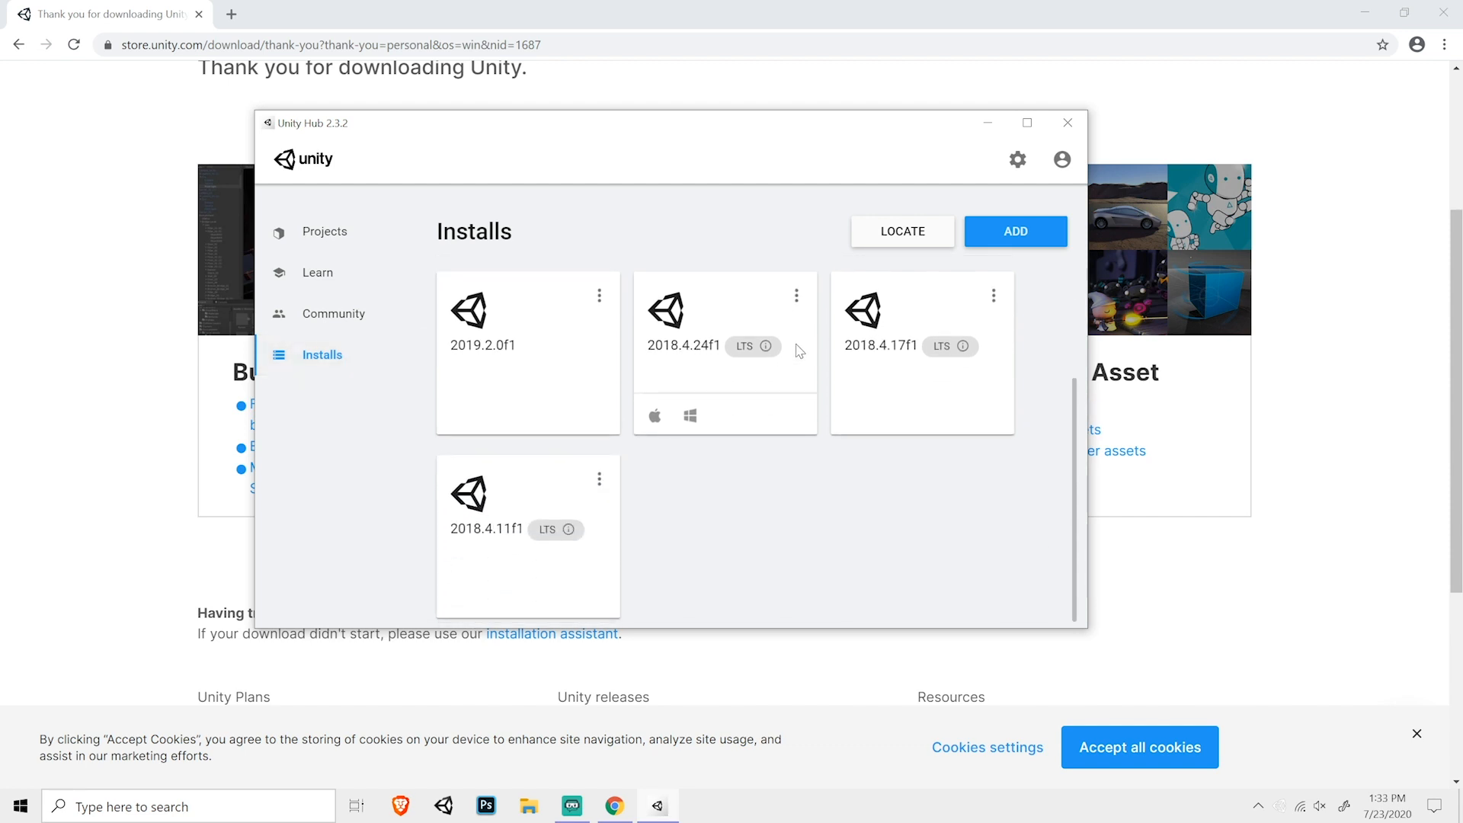
scroll(799, 419, up, 3)
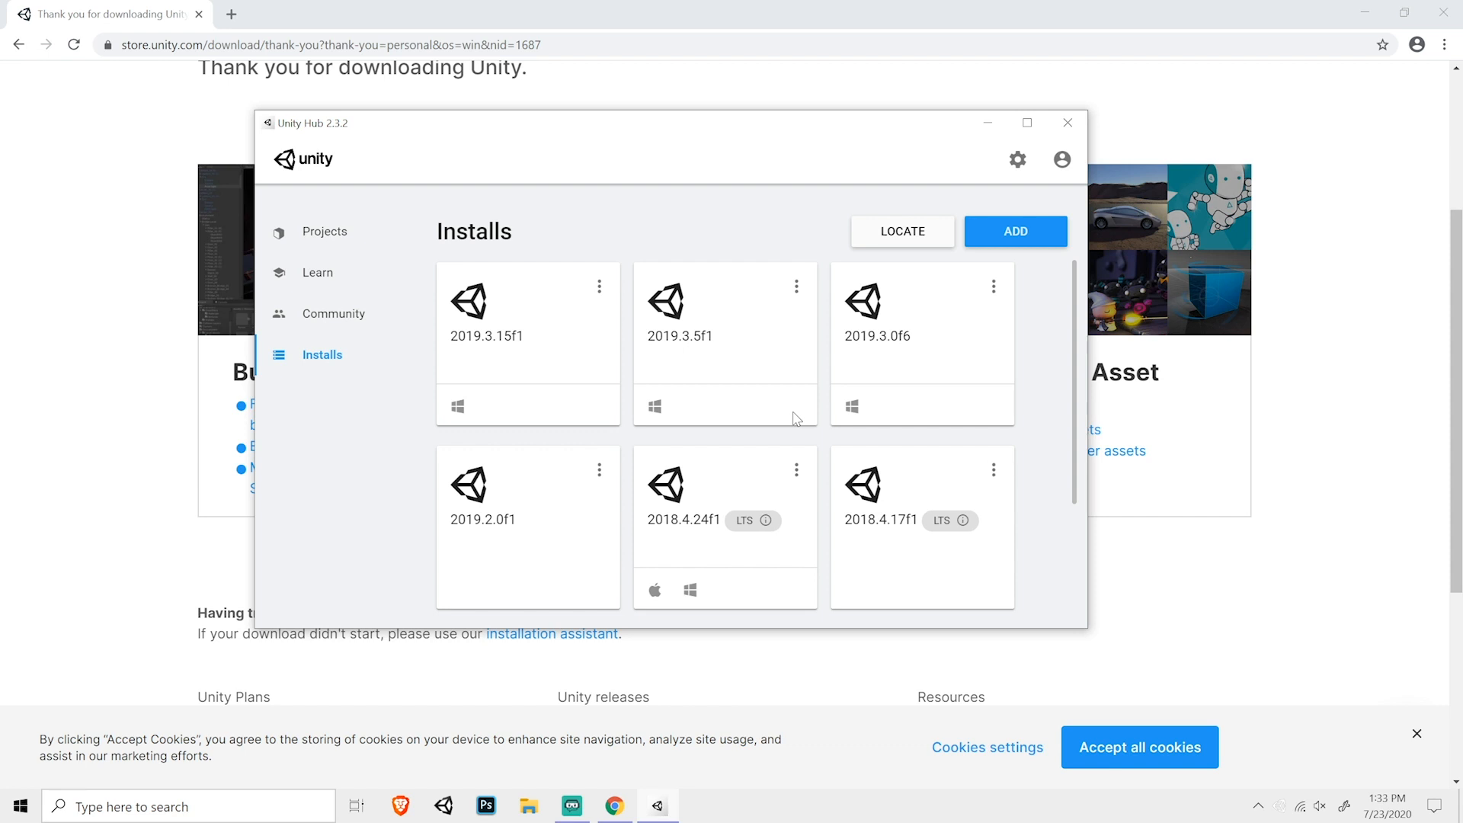
scroll(796, 415, down, 3)
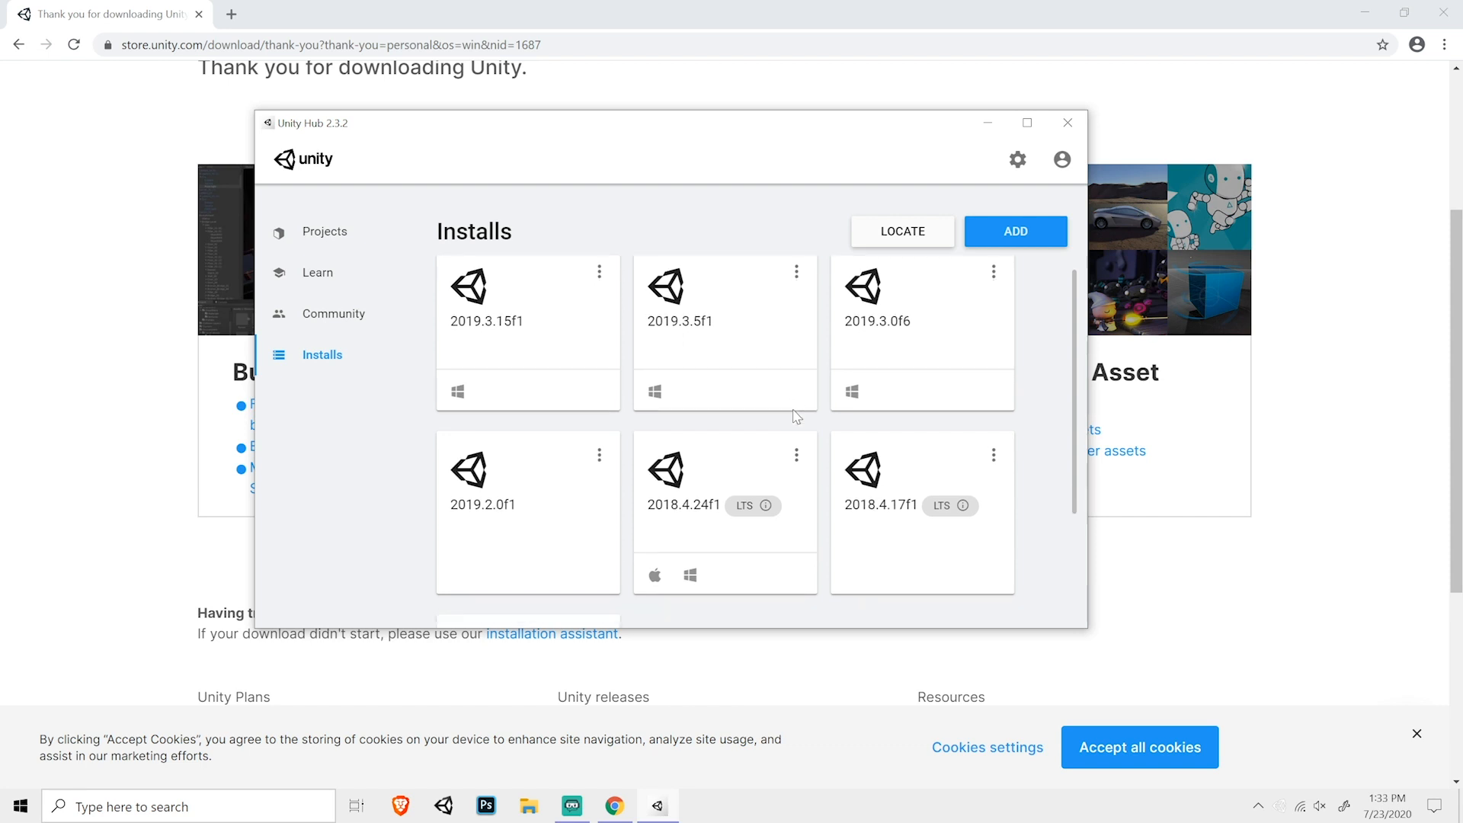
scroll(756, 463, up, 3)
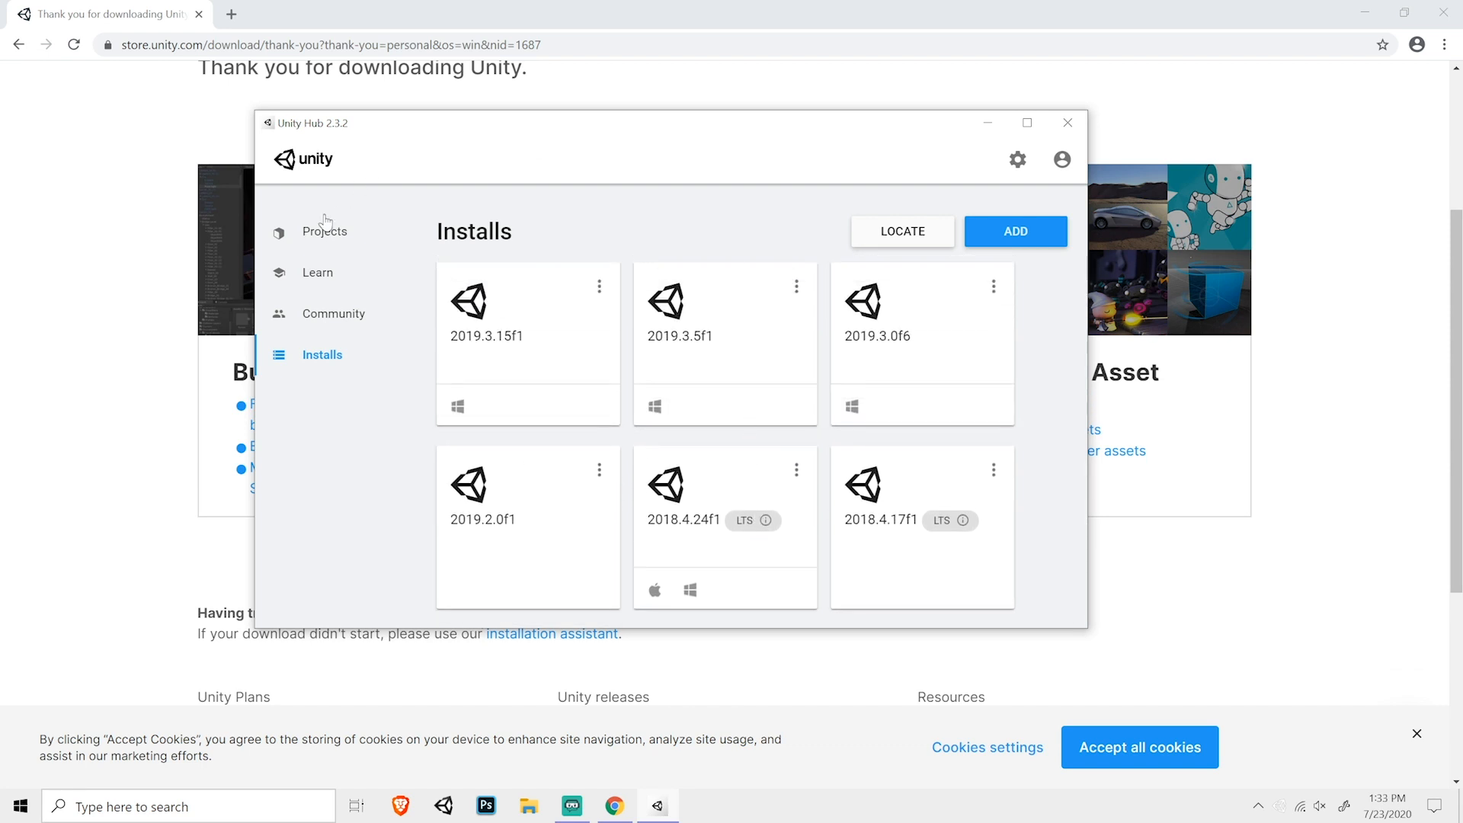
Add the existing UnityR4 project from D:\Atmos Games\Neversong to the Unity Hub projects.
click(320, 236)
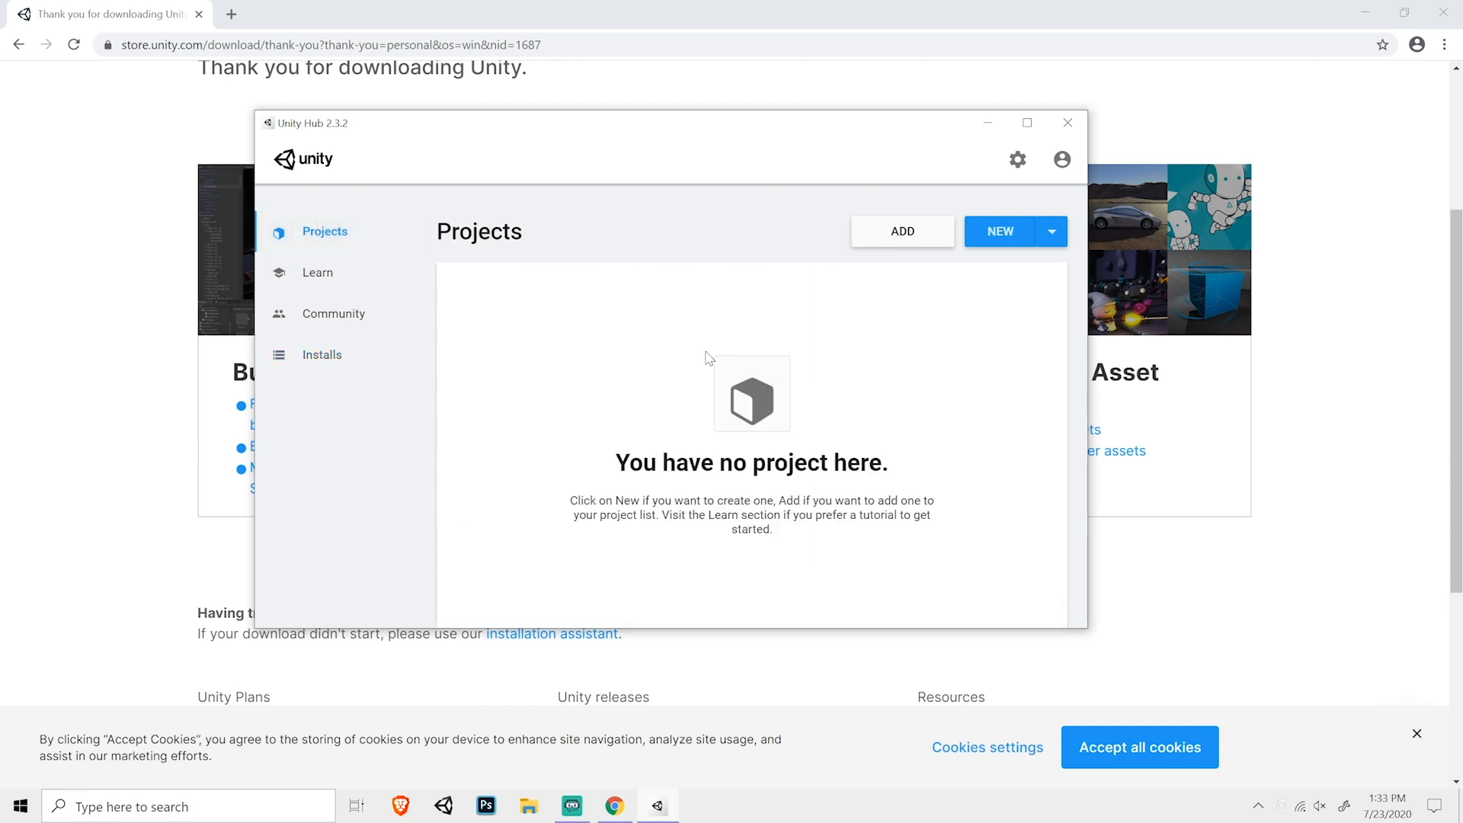
click(914, 233)
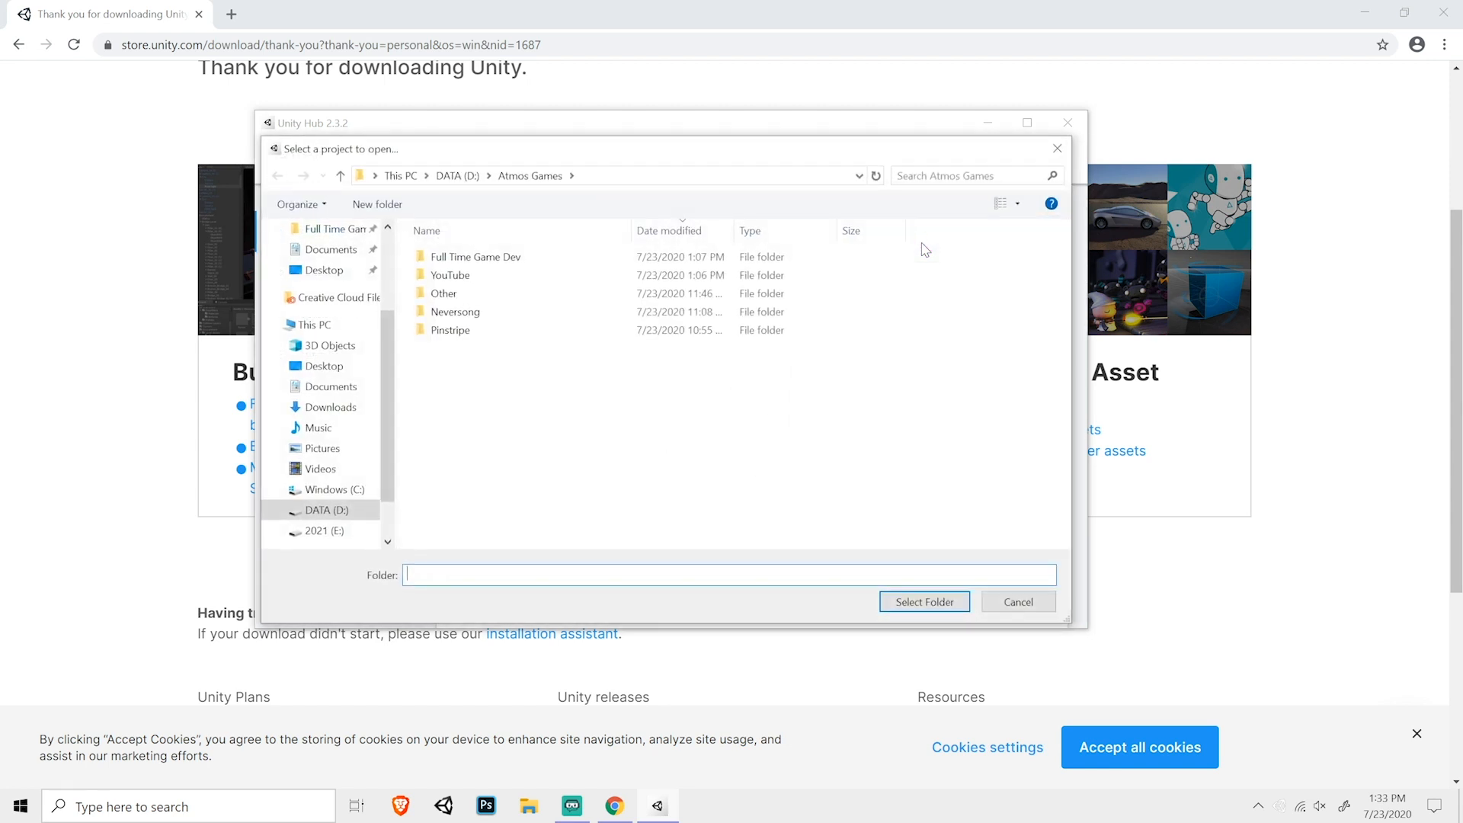
double_click(507, 313)
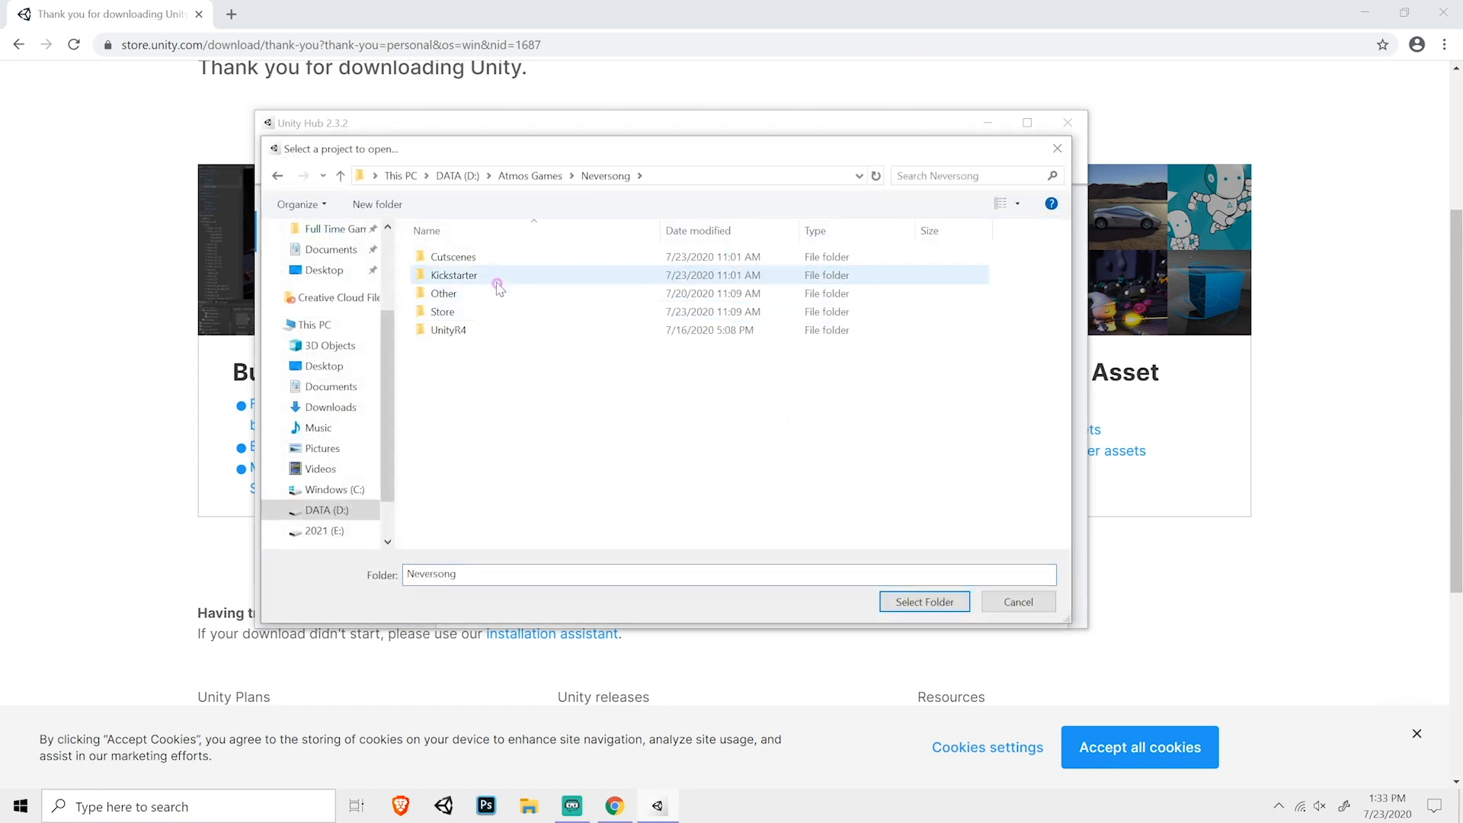
click(480, 330)
click(919, 604)
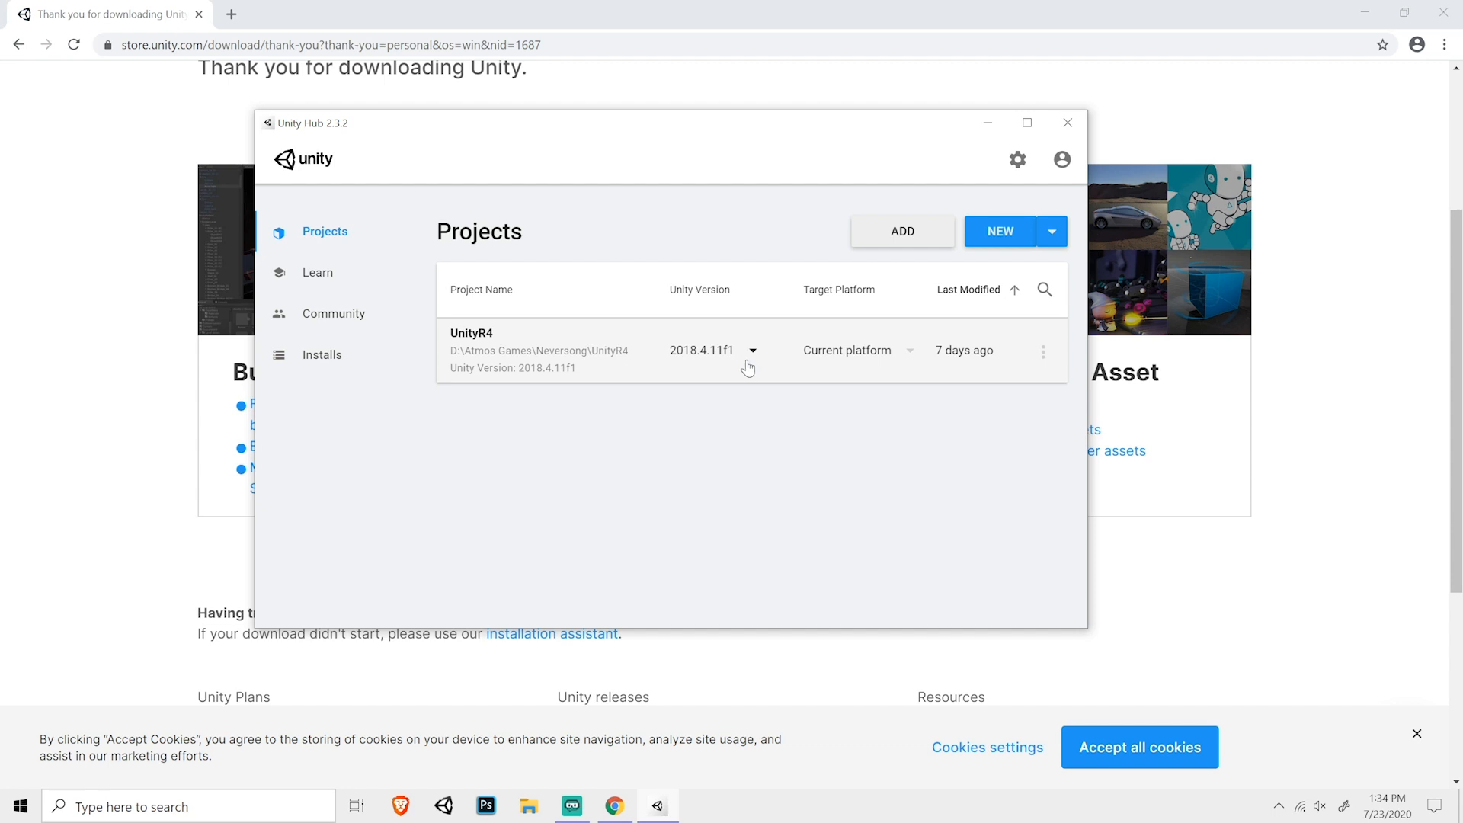
Start adding a new Unity version to the Unity Hub installs.
click(325, 359)
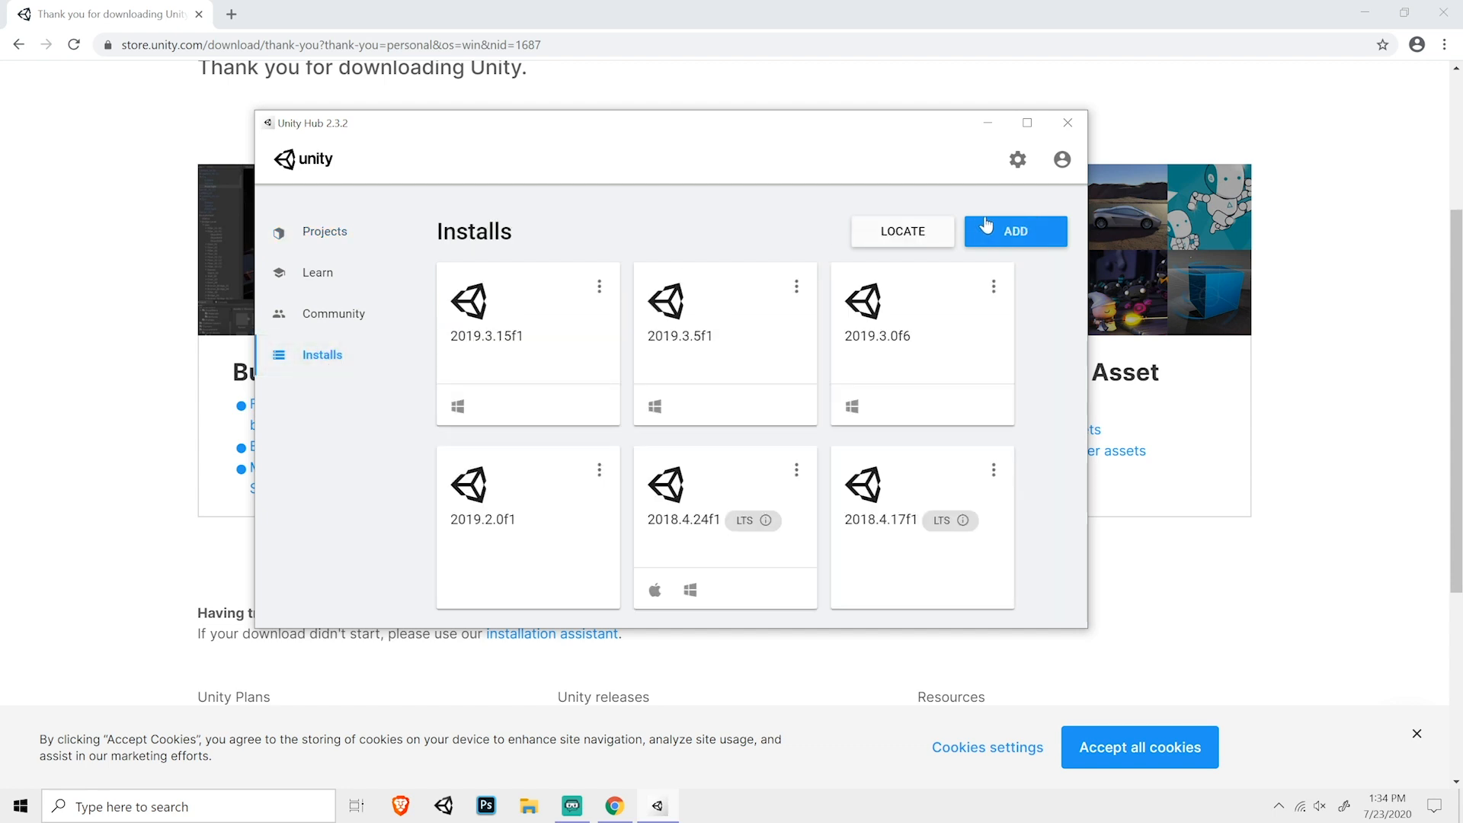
click(1034, 234)
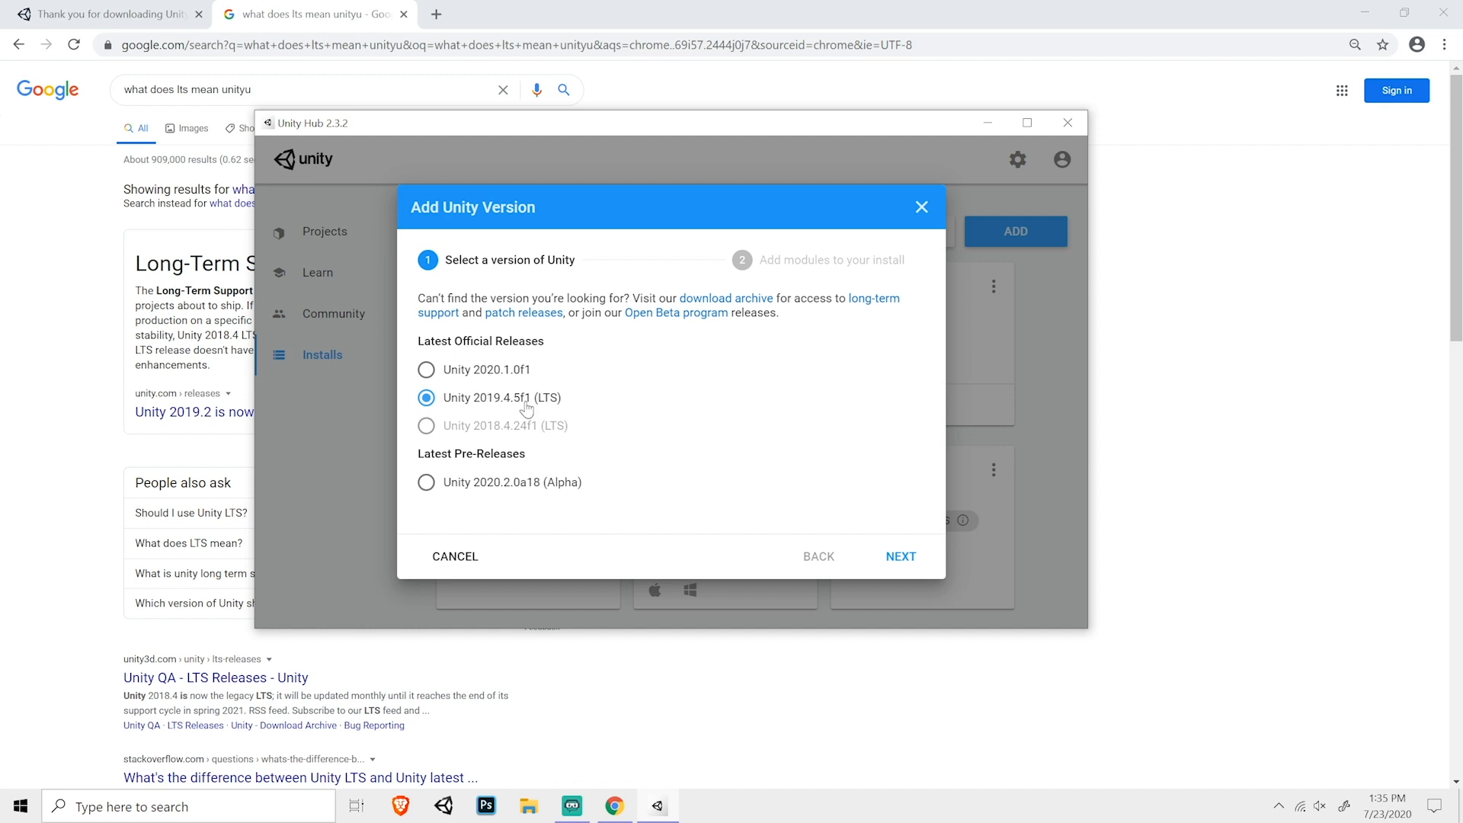
Switch to Chrome and read the Long-Term Support description for Unity in the Google results.
click(130, 309)
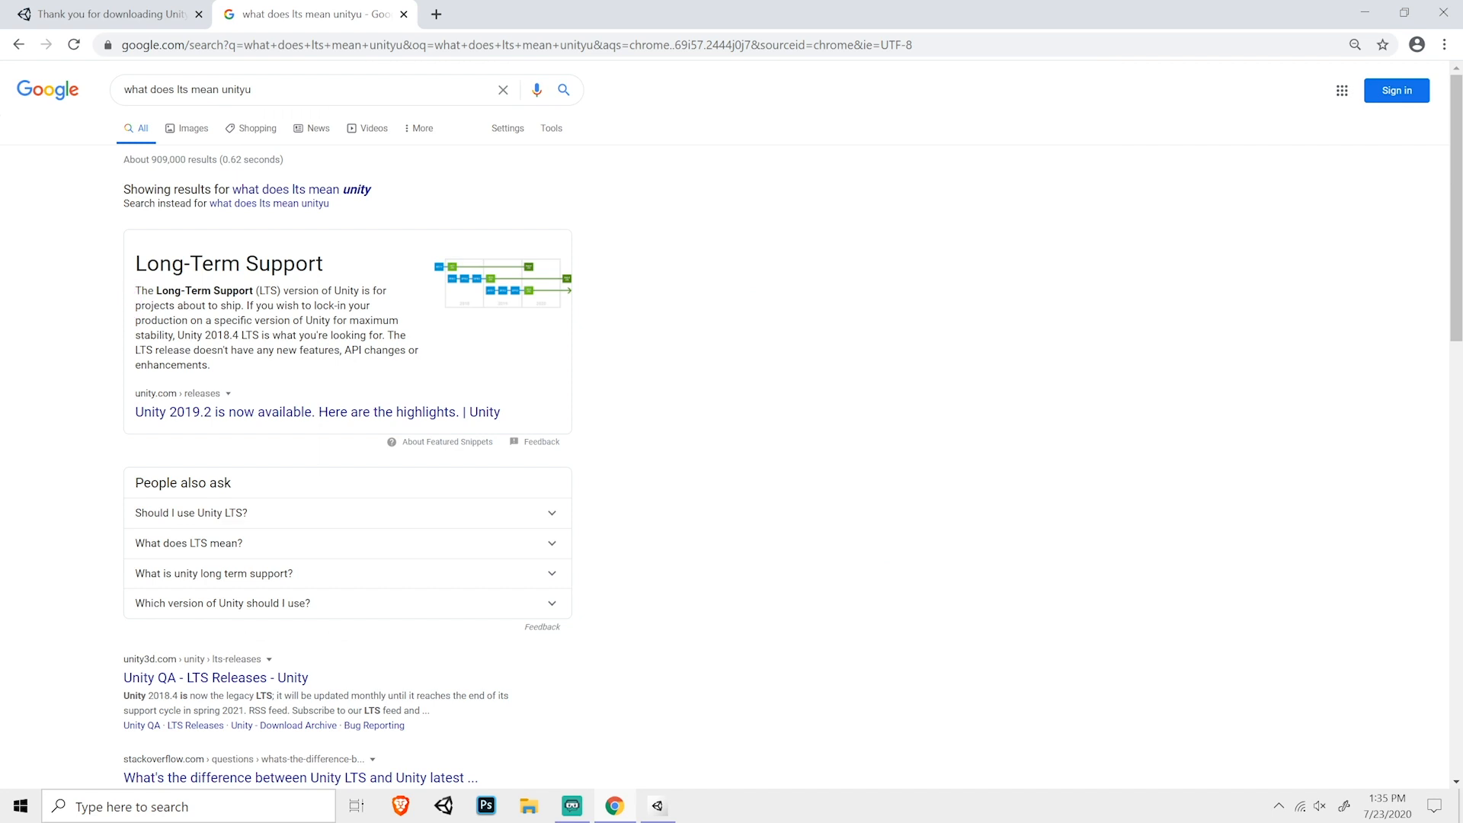
drag(126, 251, 371, 397)
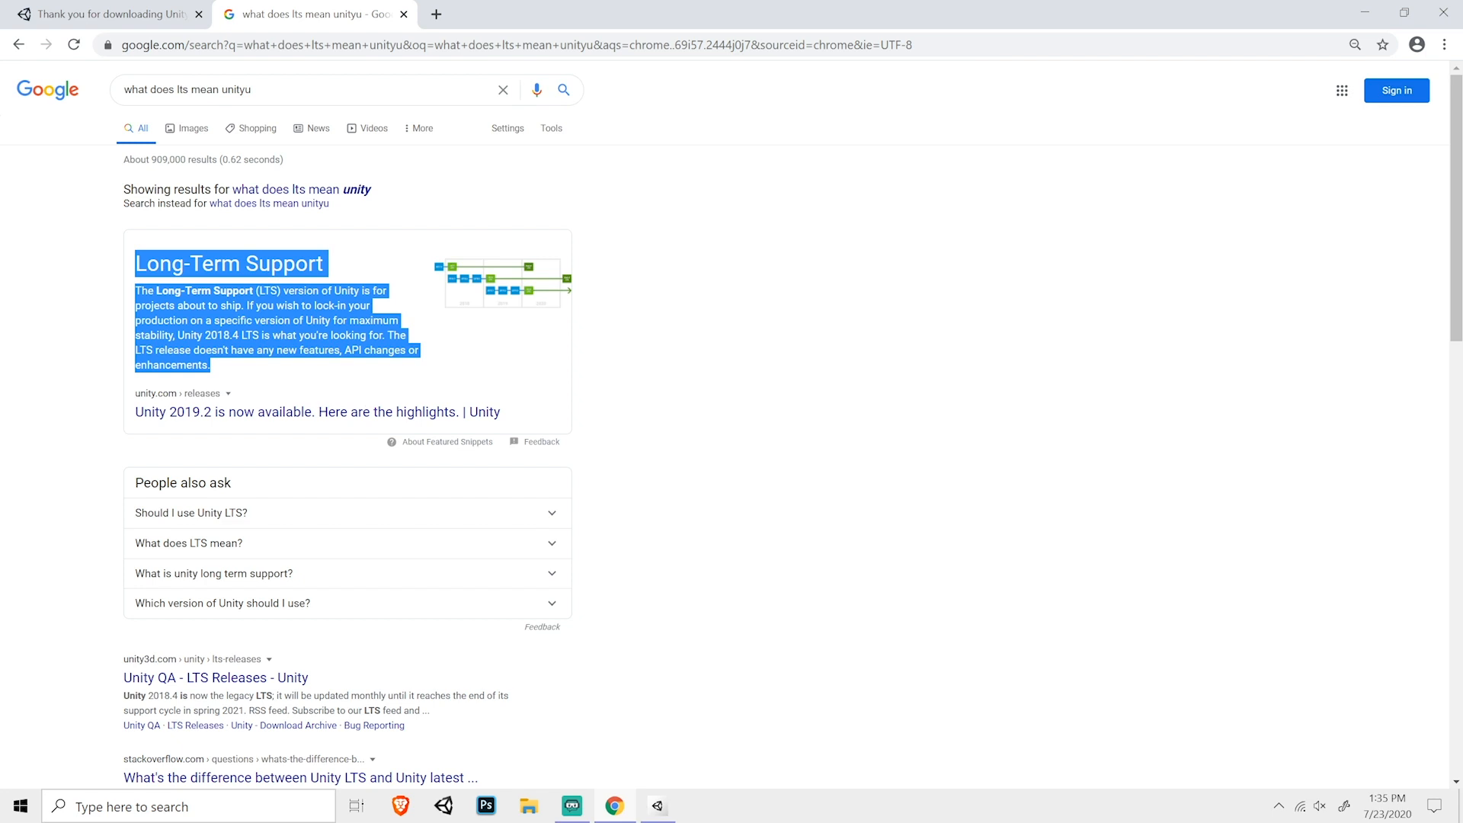
click(183, 335)
double_click(251, 335)
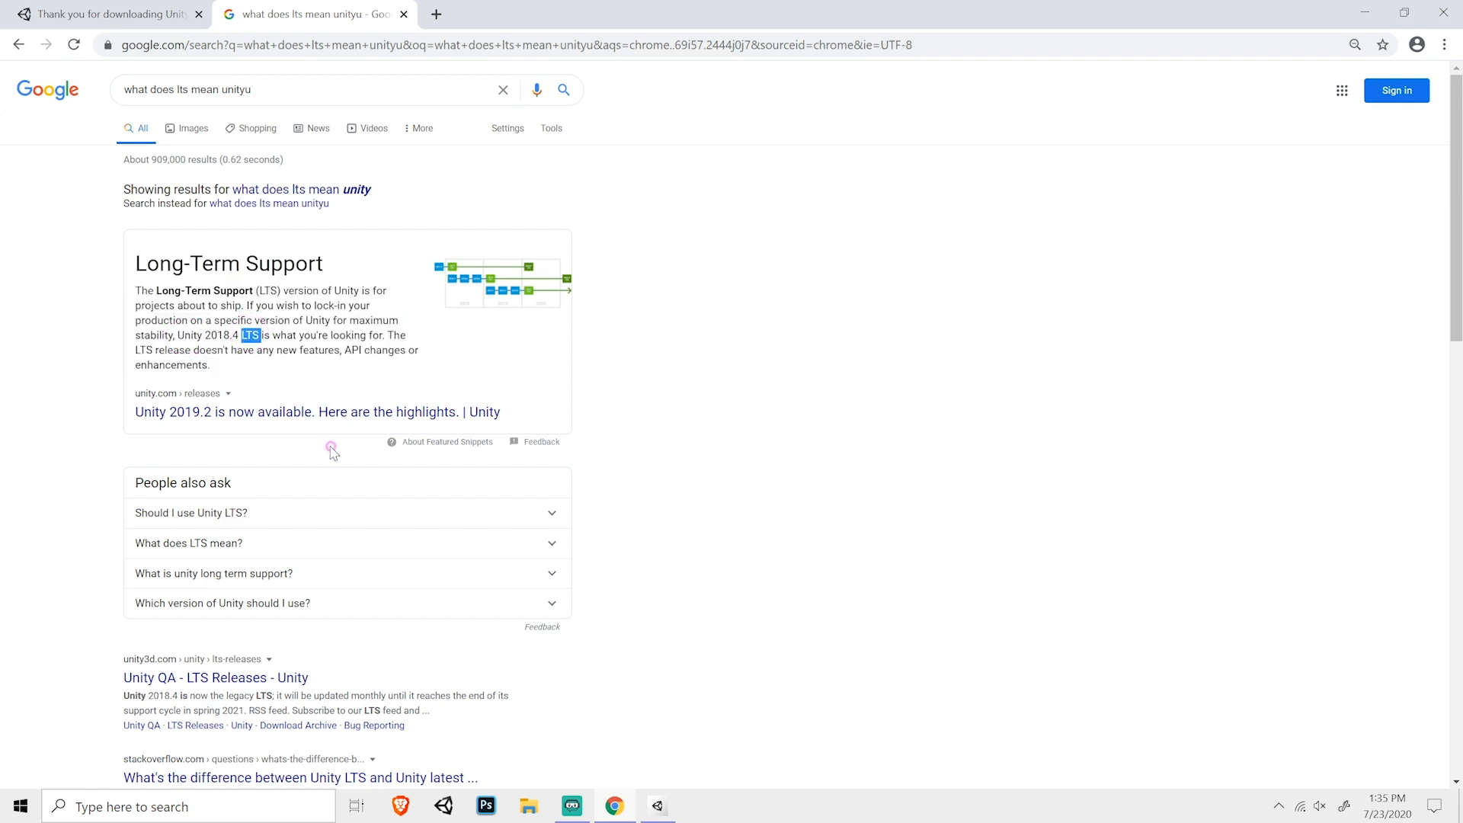
Switch to Unity Hub and install Unity 2019.4.5f1 (LTS) with the Mac Build Support (Mono) and Universal Windows Platform Build Support modules.
click(658, 806)
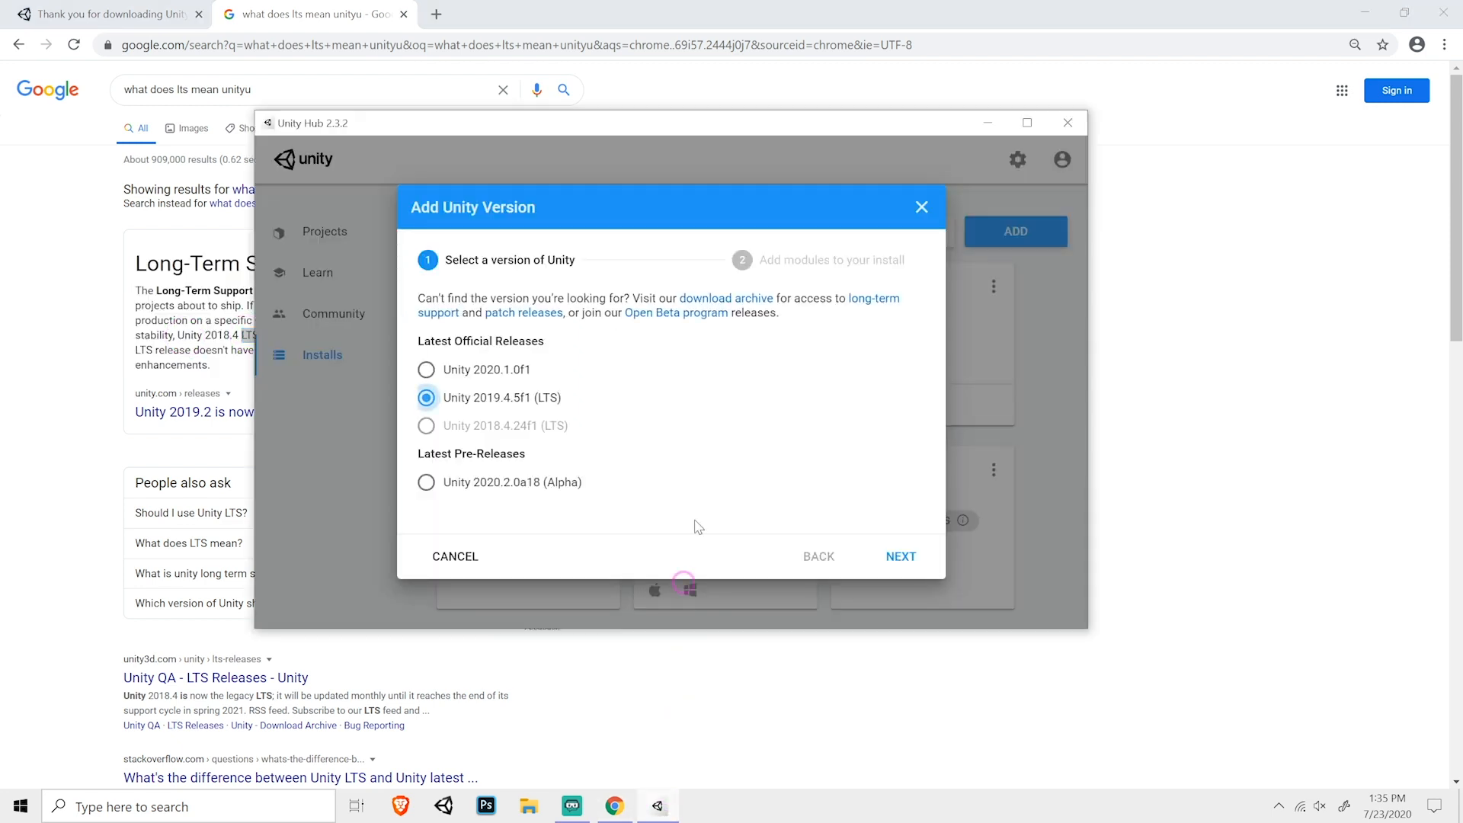
click(901, 557)
scroll(608, 379, down, 1)
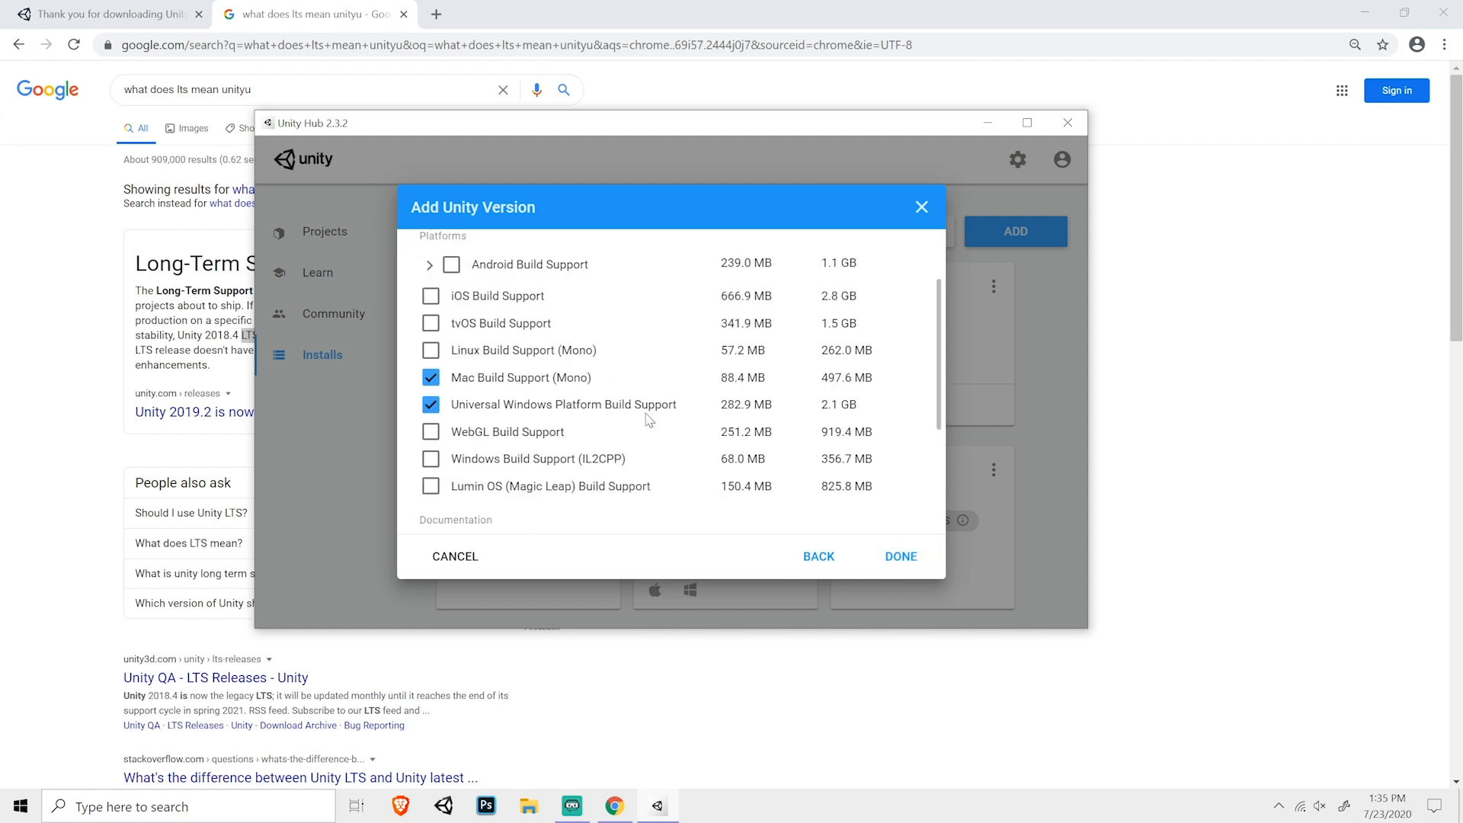
scroll(670, 420, up, 2)
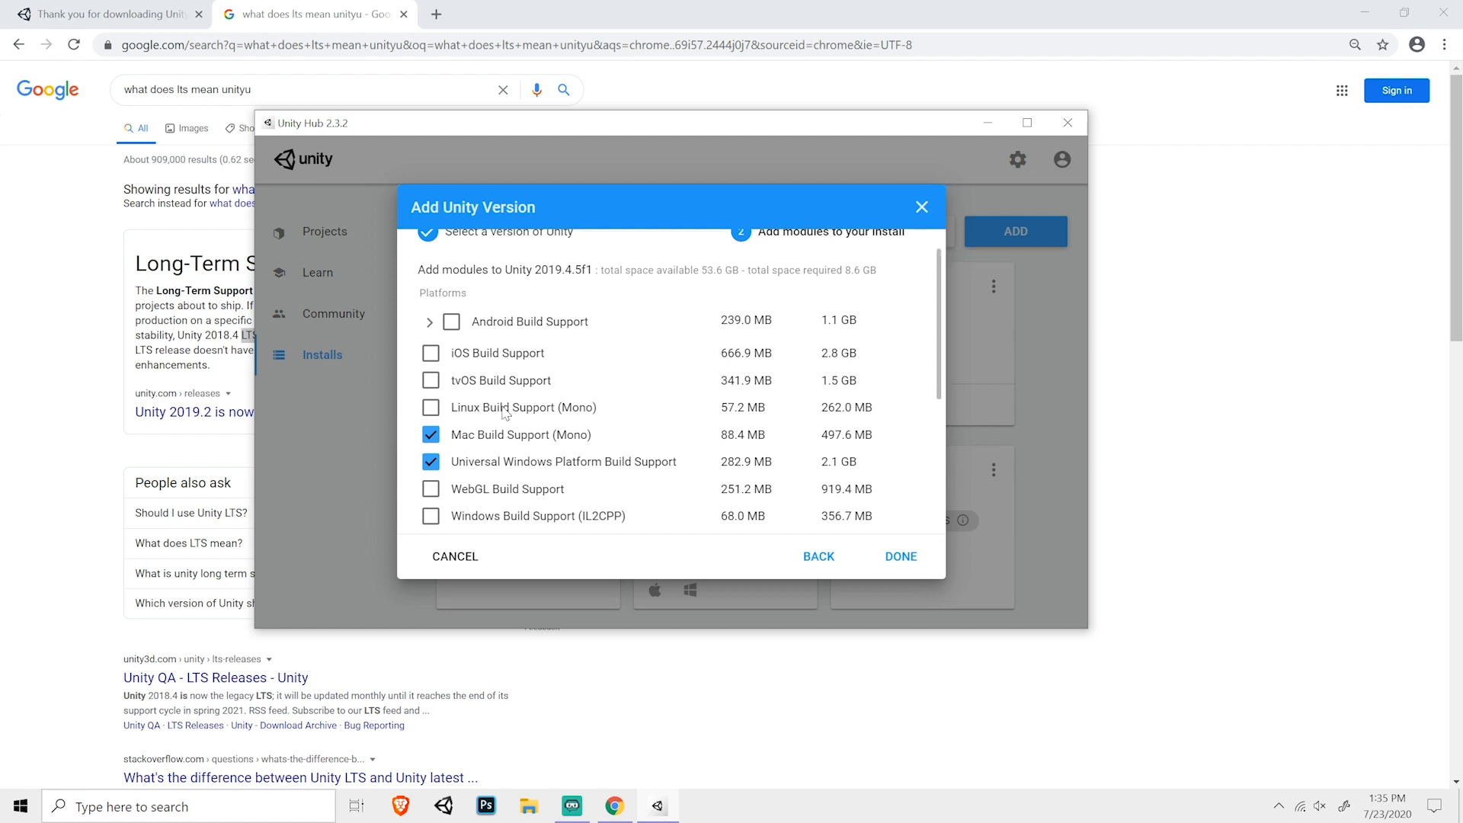
scroll(505, 414, down, 2)
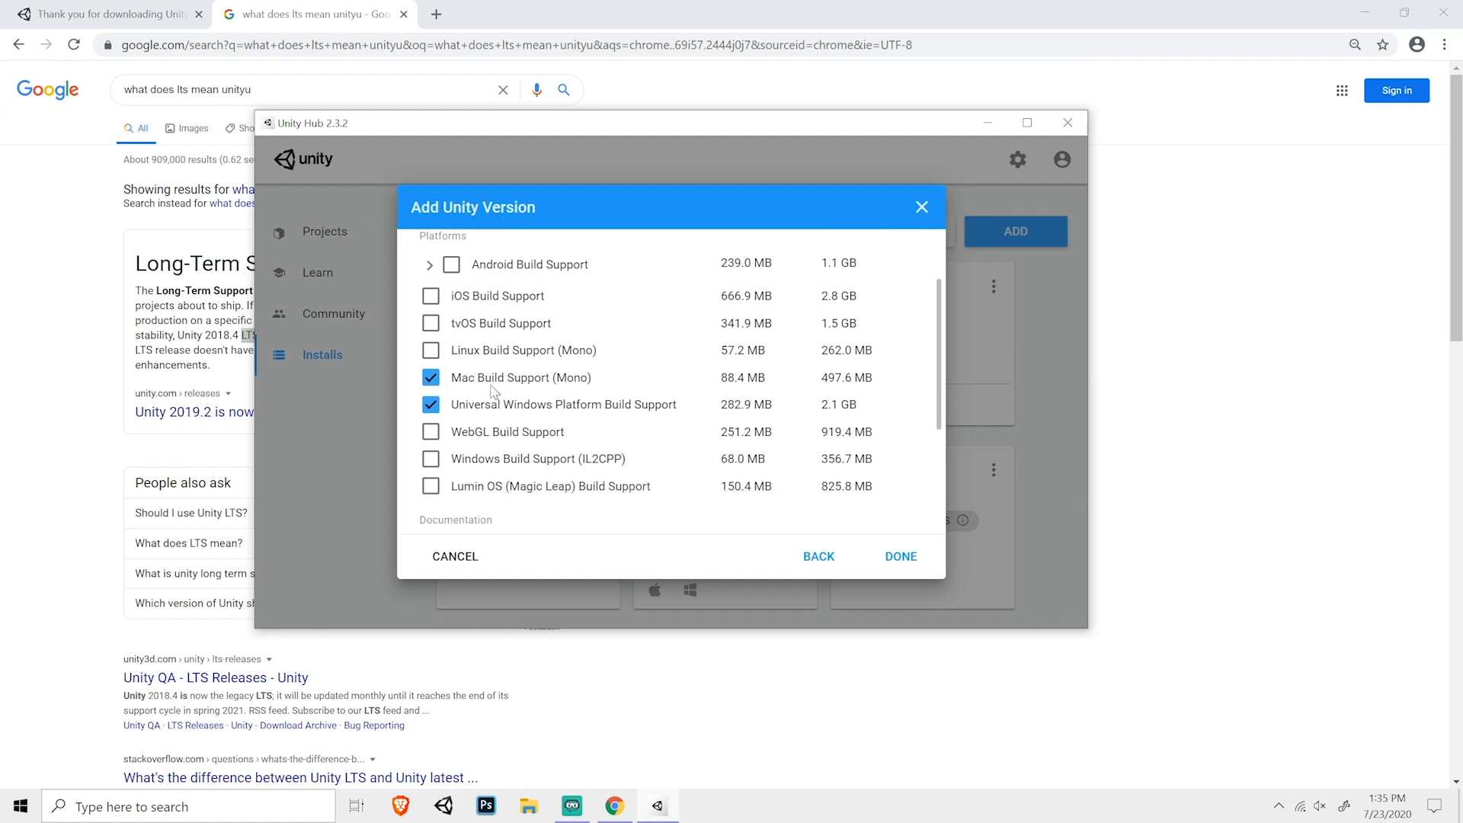
scroll(499, 397, up, 2)
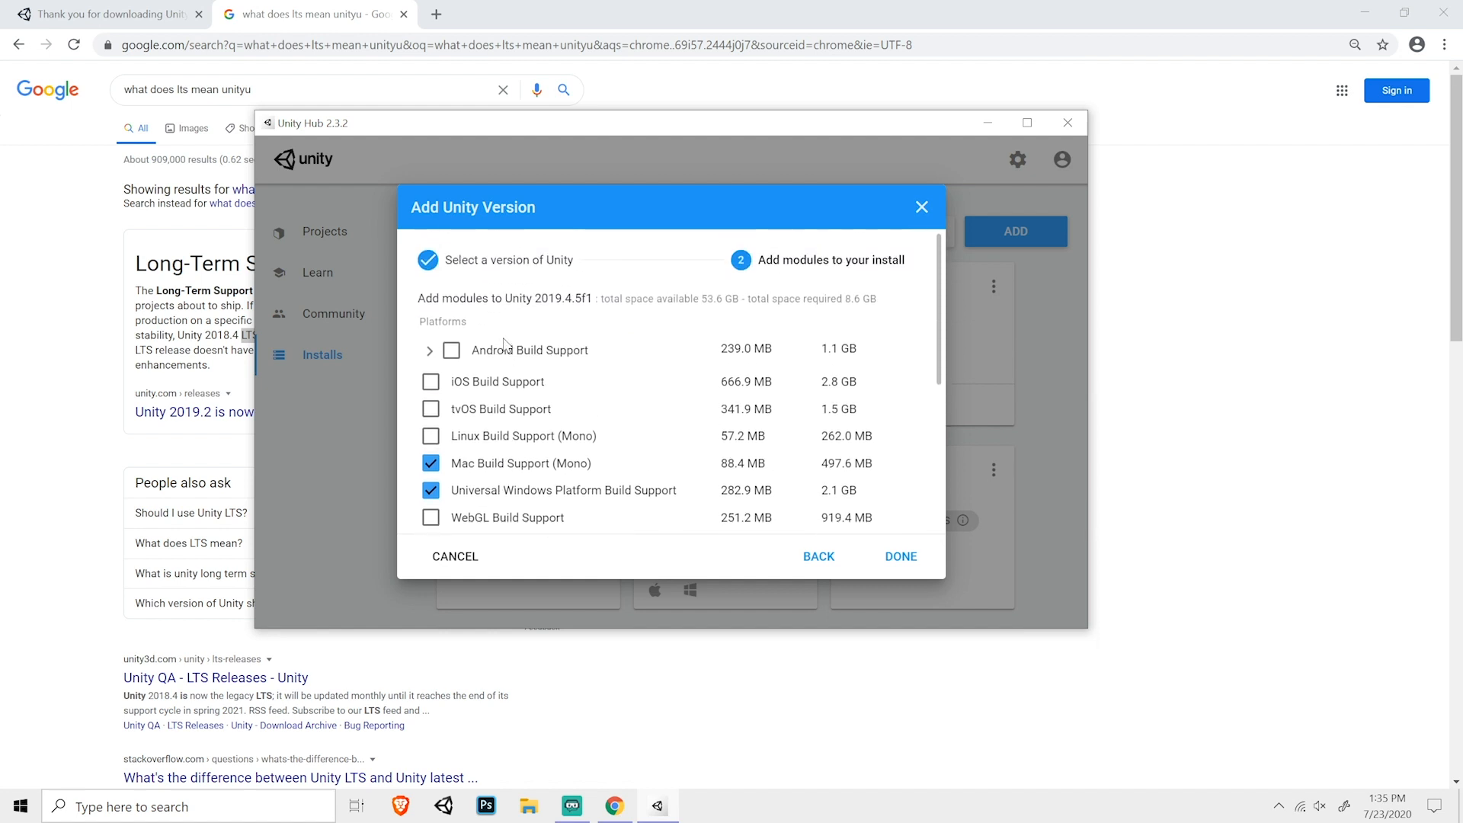
scroll(503, 374, down, 6)
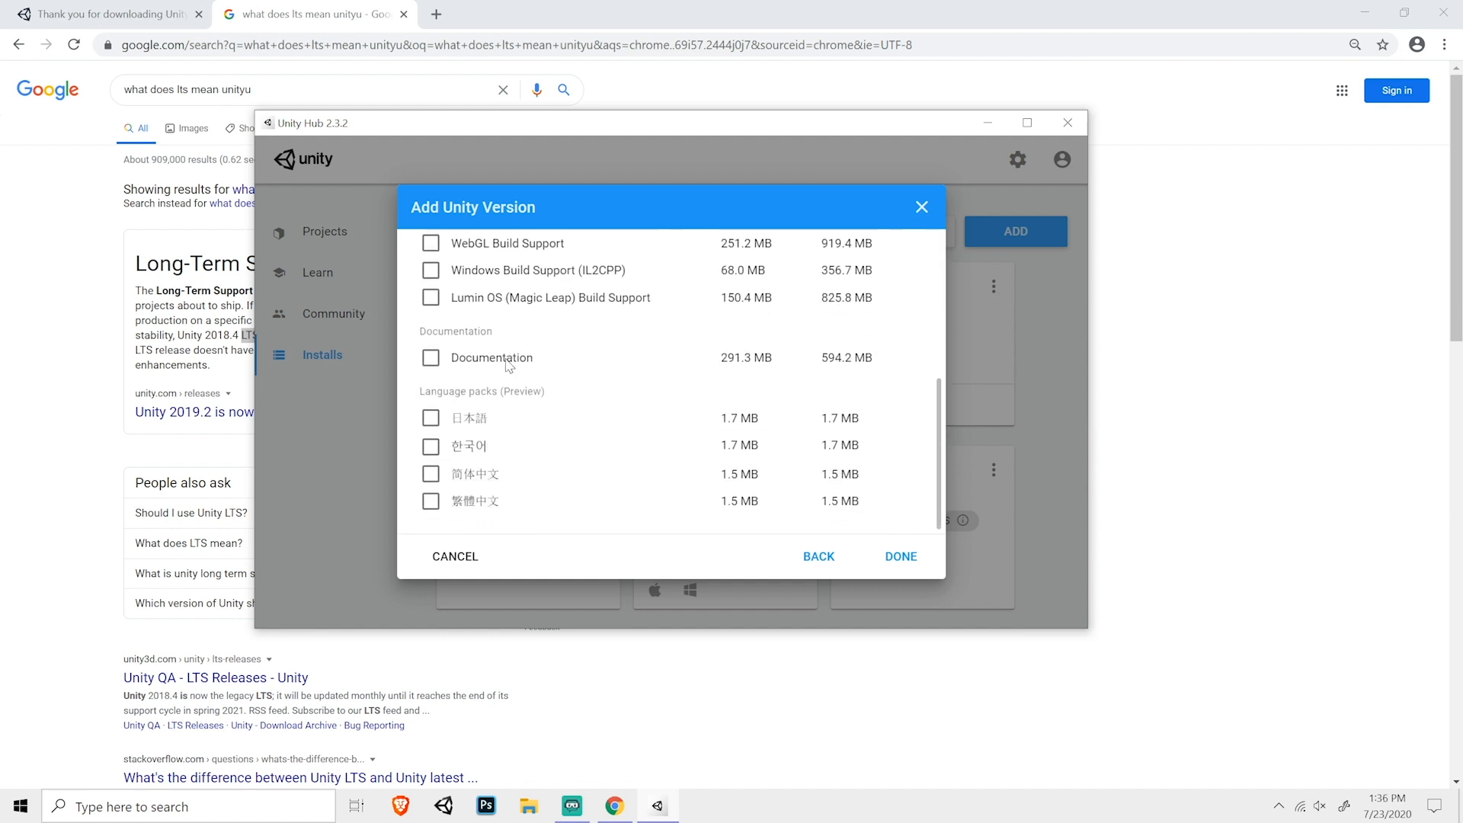
scroll(503, 358, up, 6)
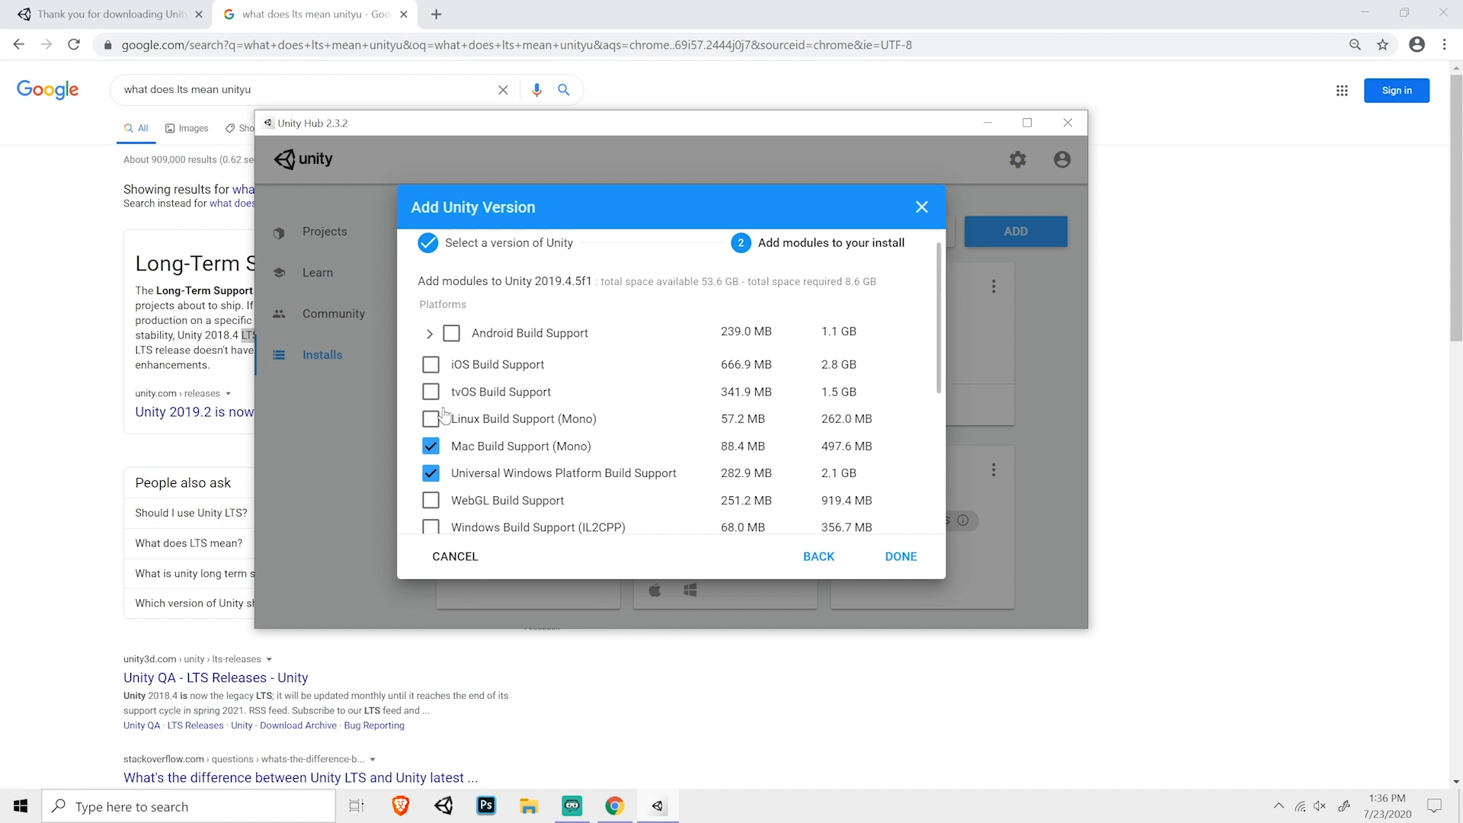
scroll(444, 416, down, 1)
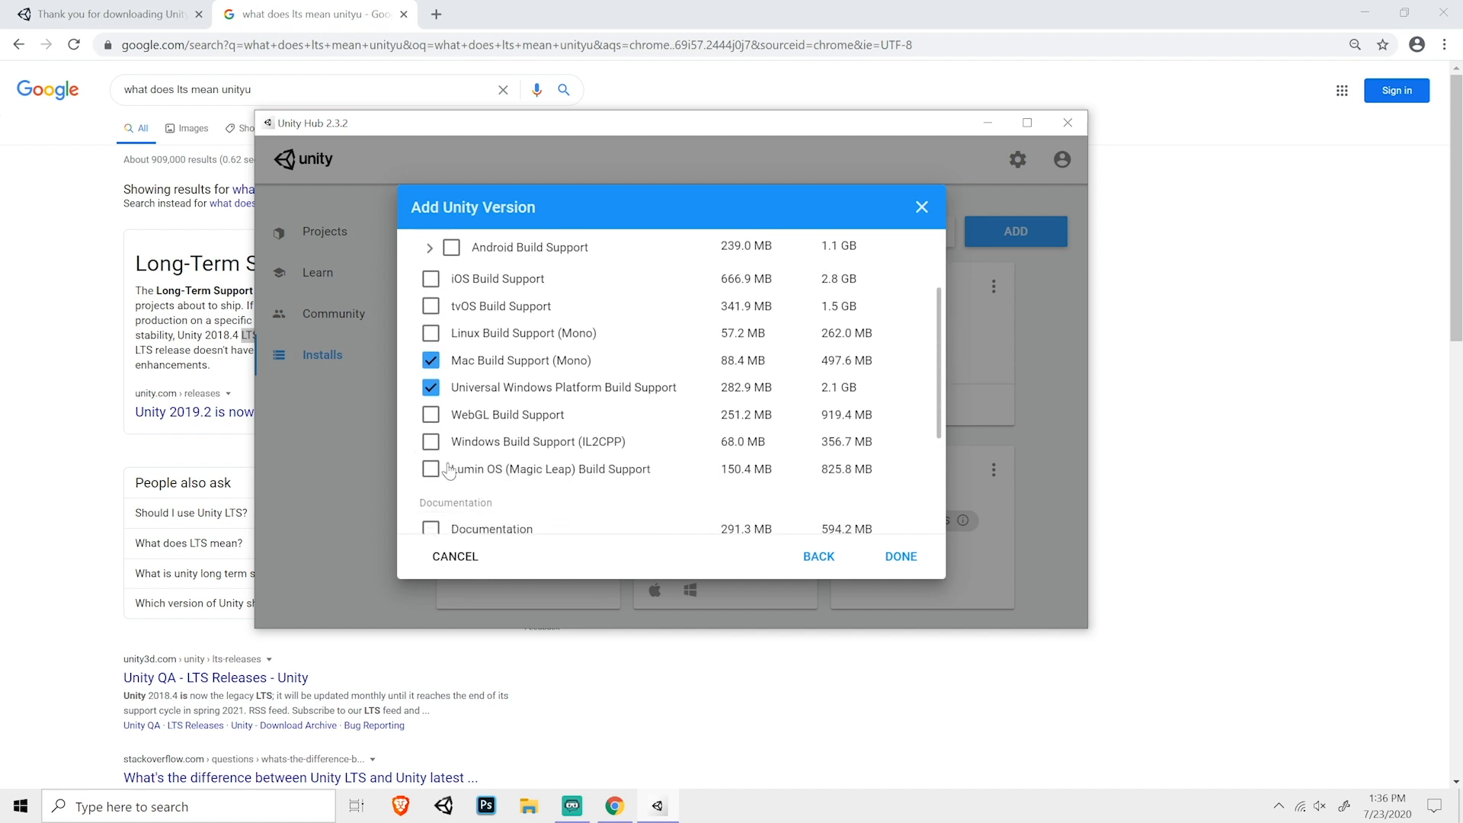
scroll(775, 462, down, 1)
scroll(775, 462, down, 3)
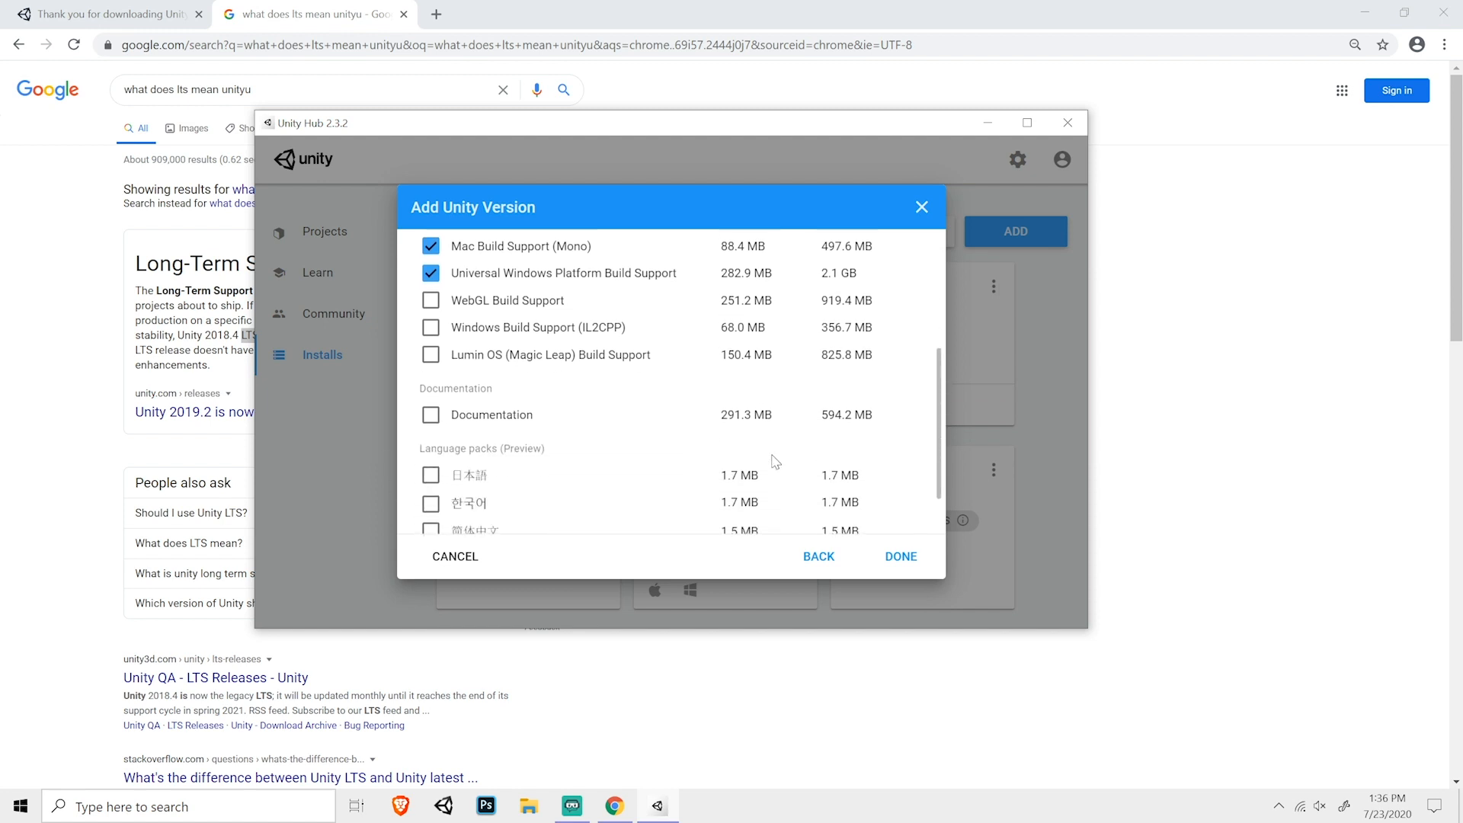
scroll(775, 462, up, 5)
scroll(776, 462, down, 1)
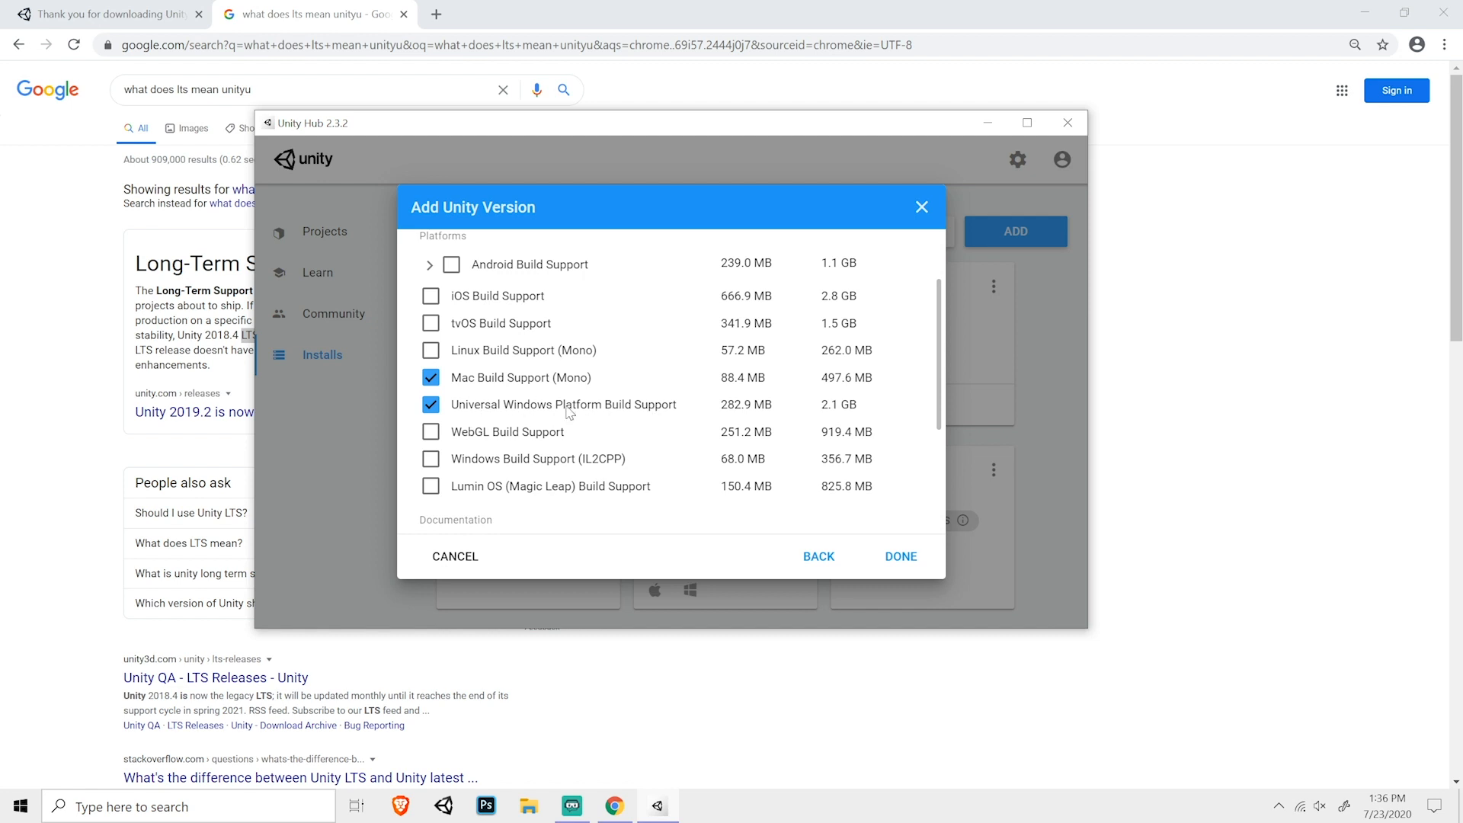
click(911, 560)
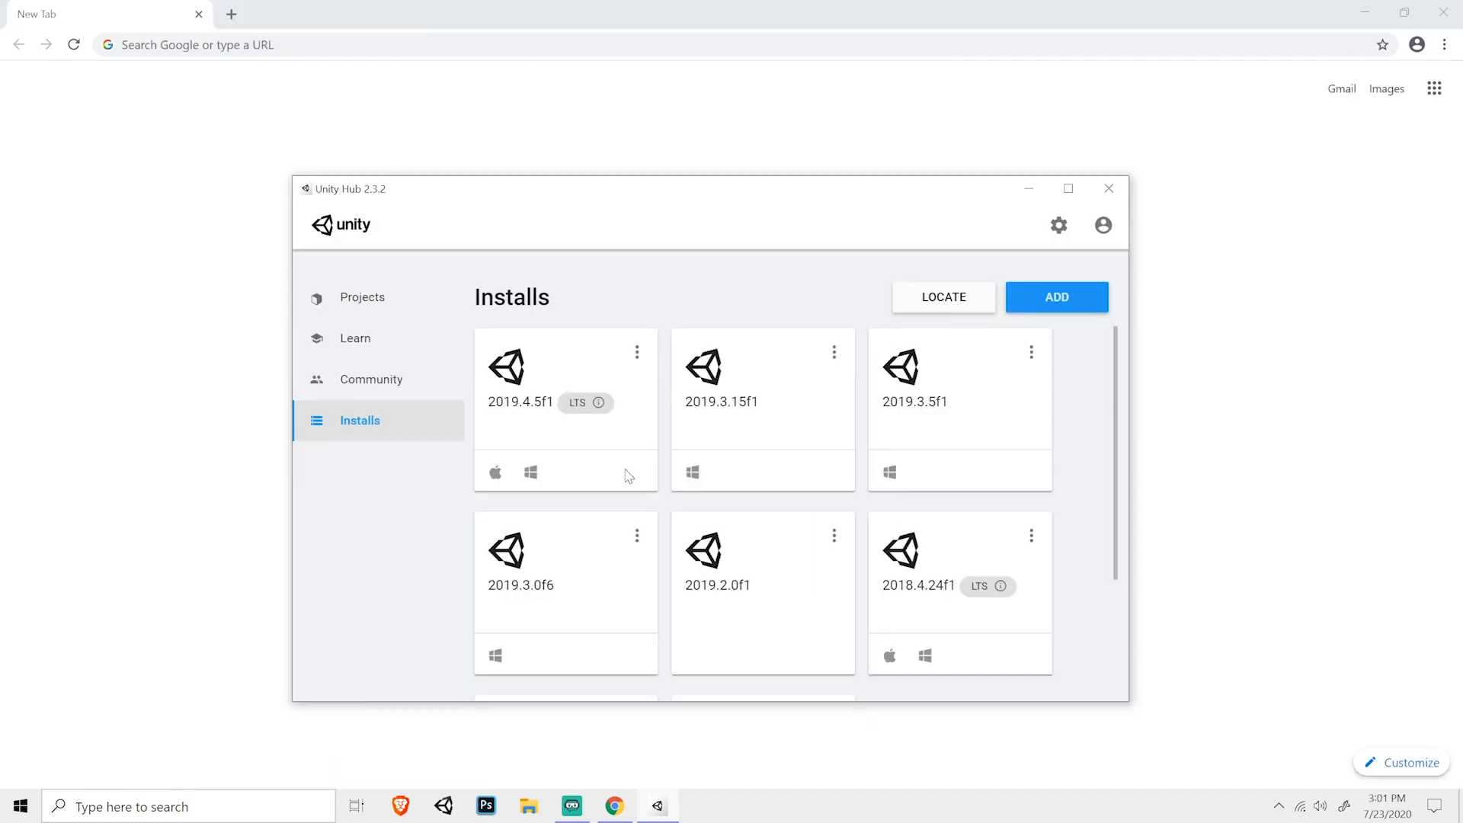
Start a new project from the Unity Hub projects using Unity version 2019.4.5f1.
click(372, 316)
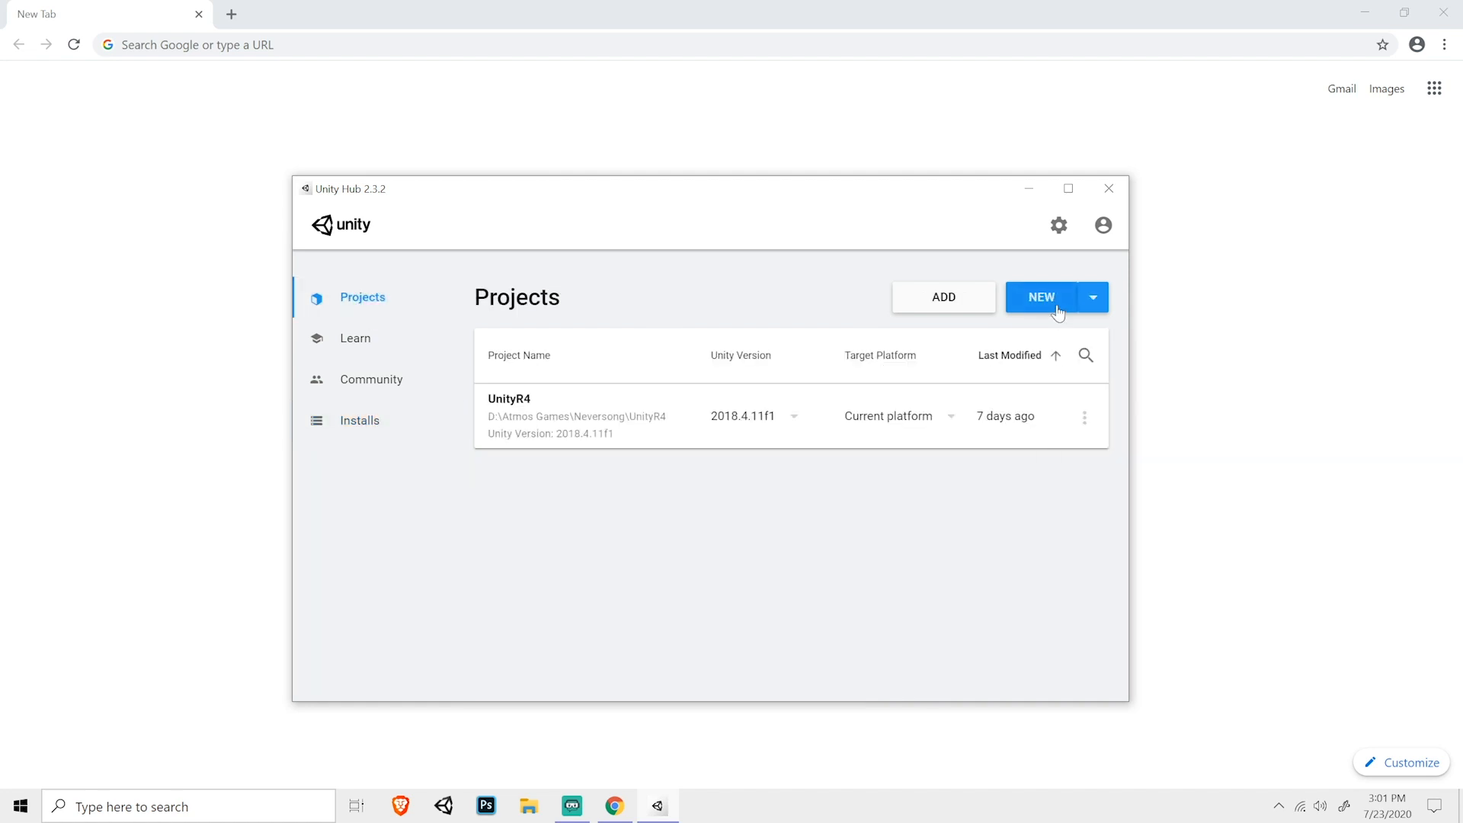
click(1094, 303)
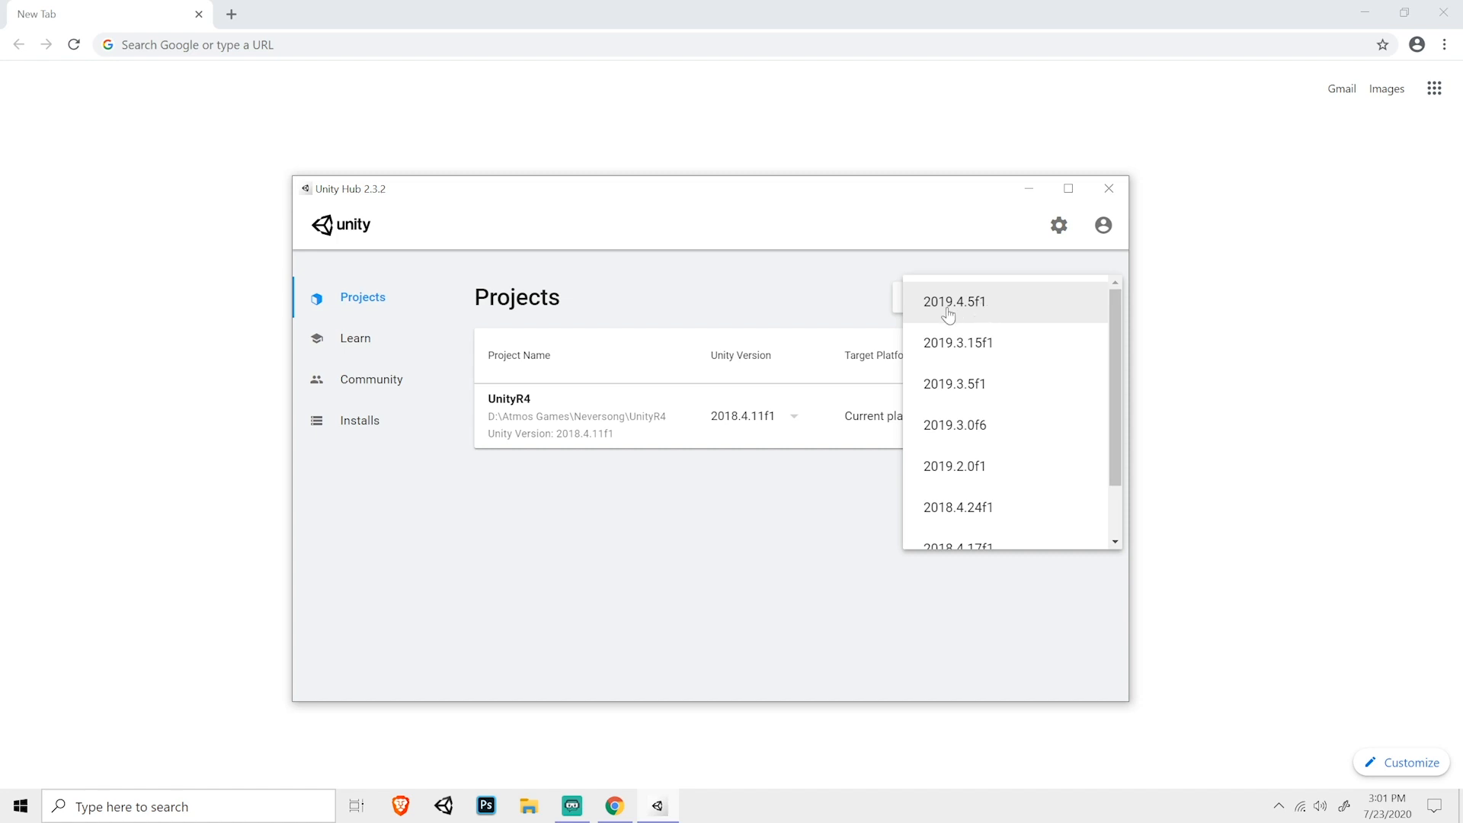
click(1003, 313)
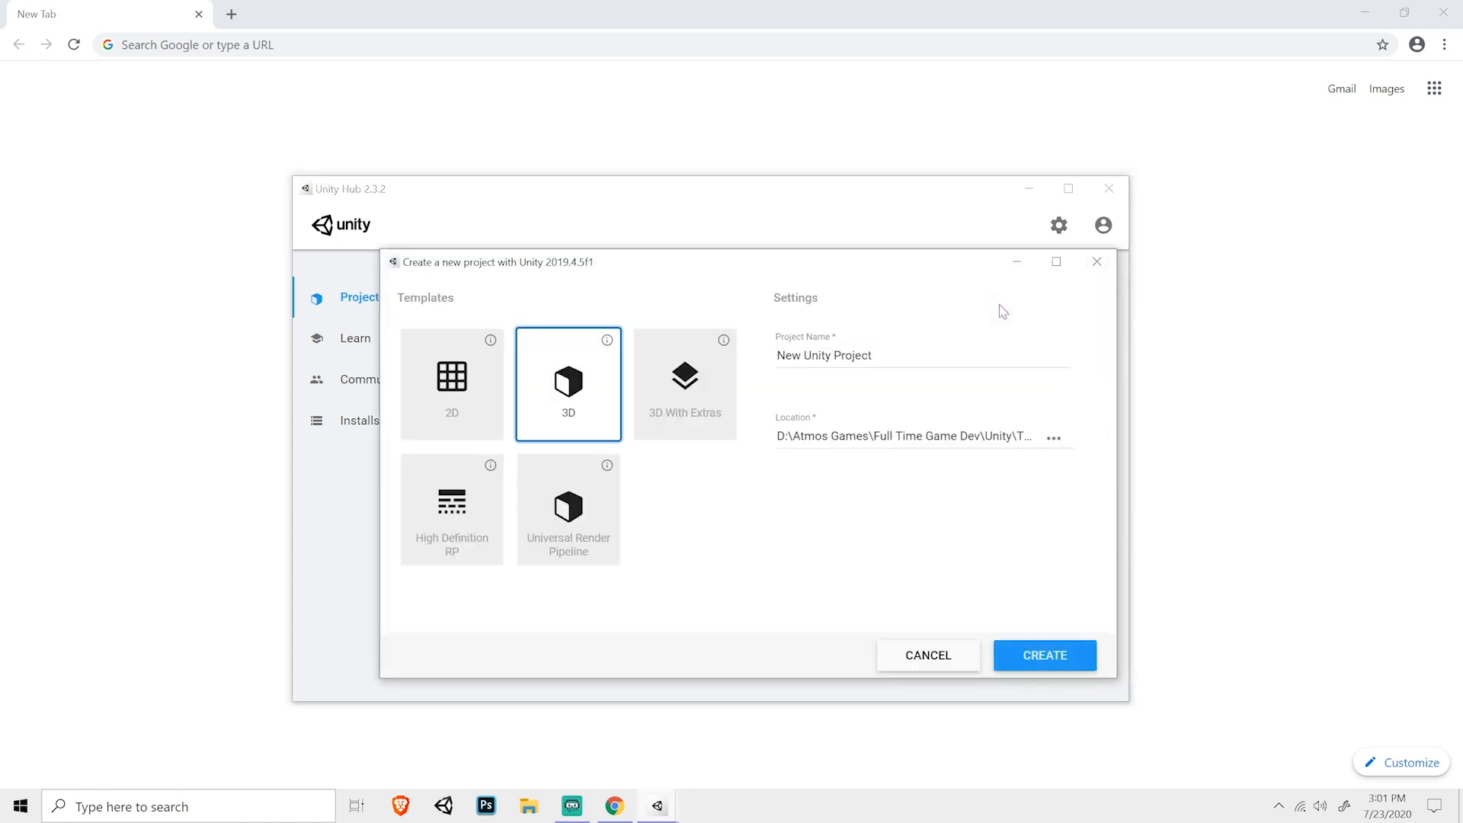
drag(951, 269, 965, 249)
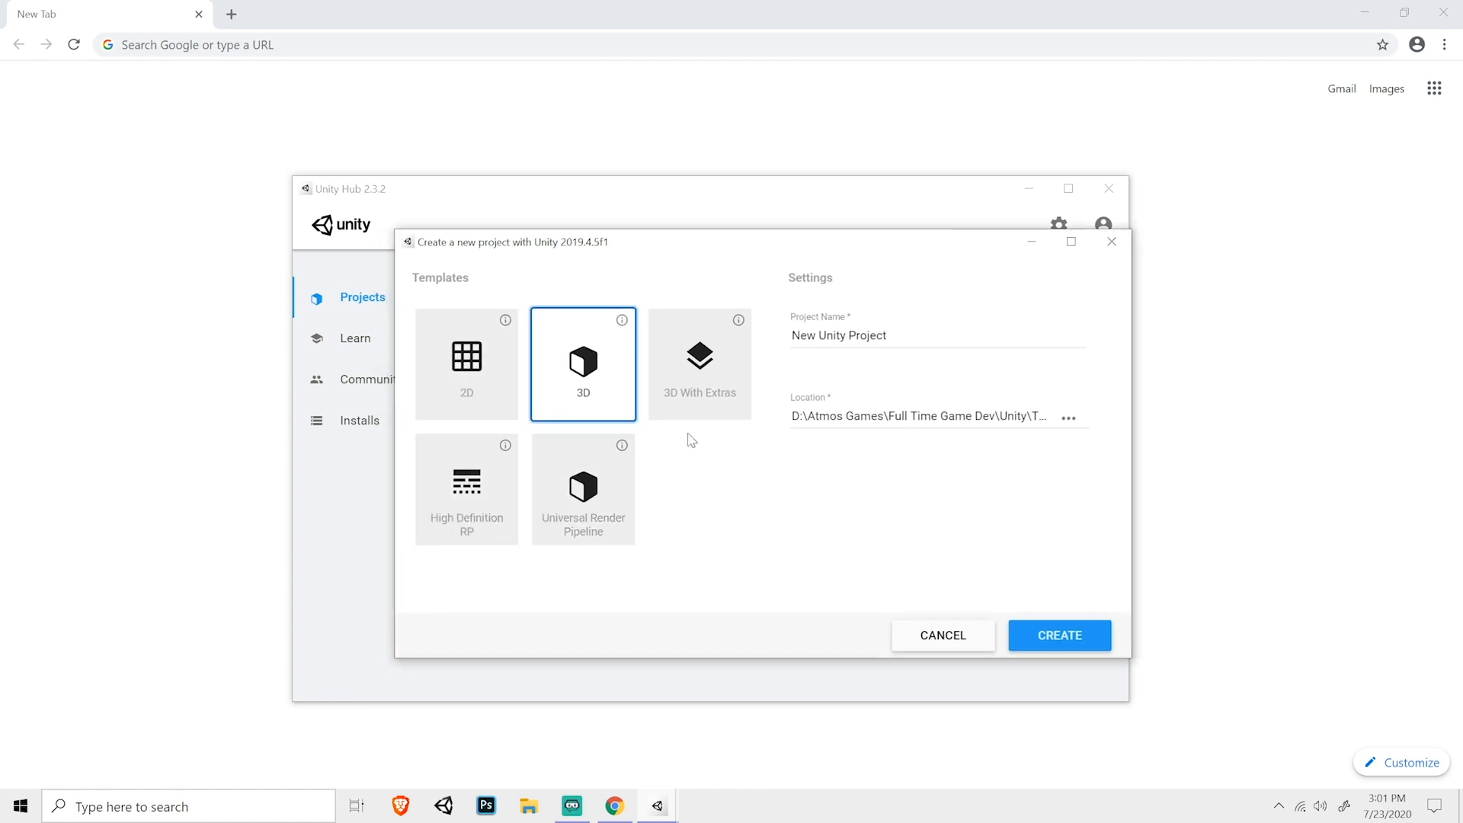
Choose the 2D template for the new project and name it Full Time Game Dev.
click(485, 374)
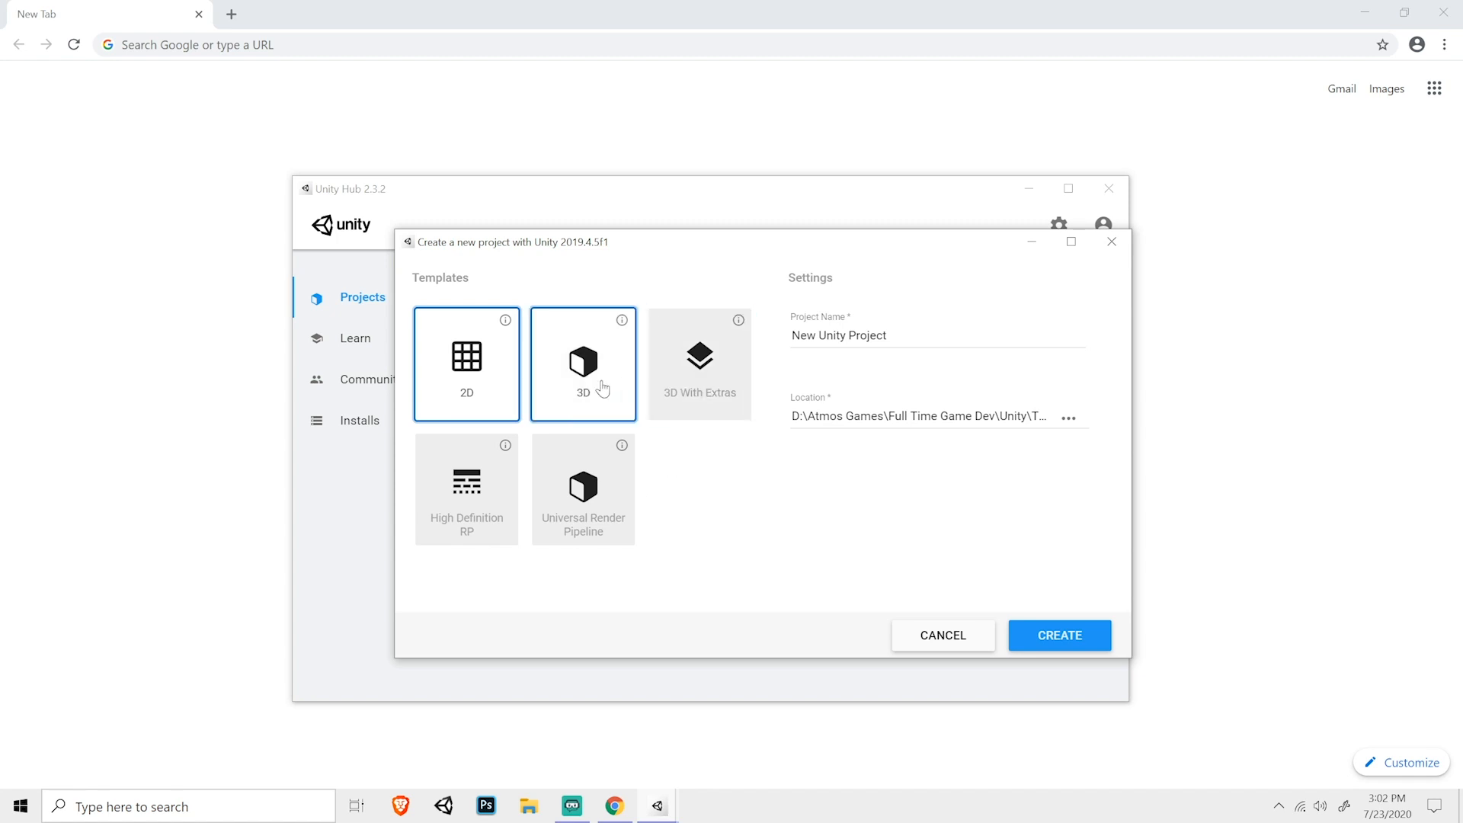
click(480, 364)
click(907, 339)
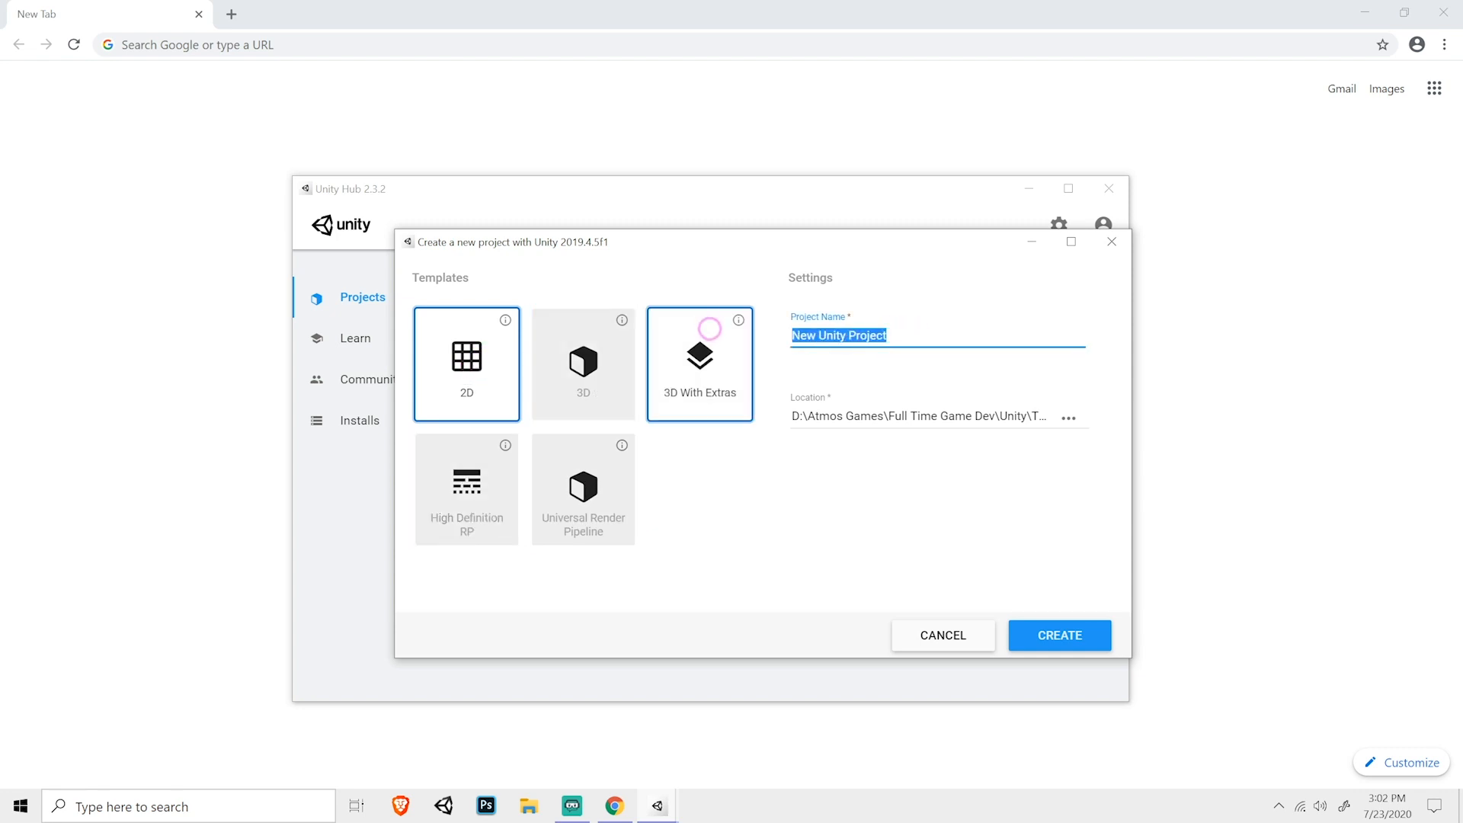
text(Full Ti)
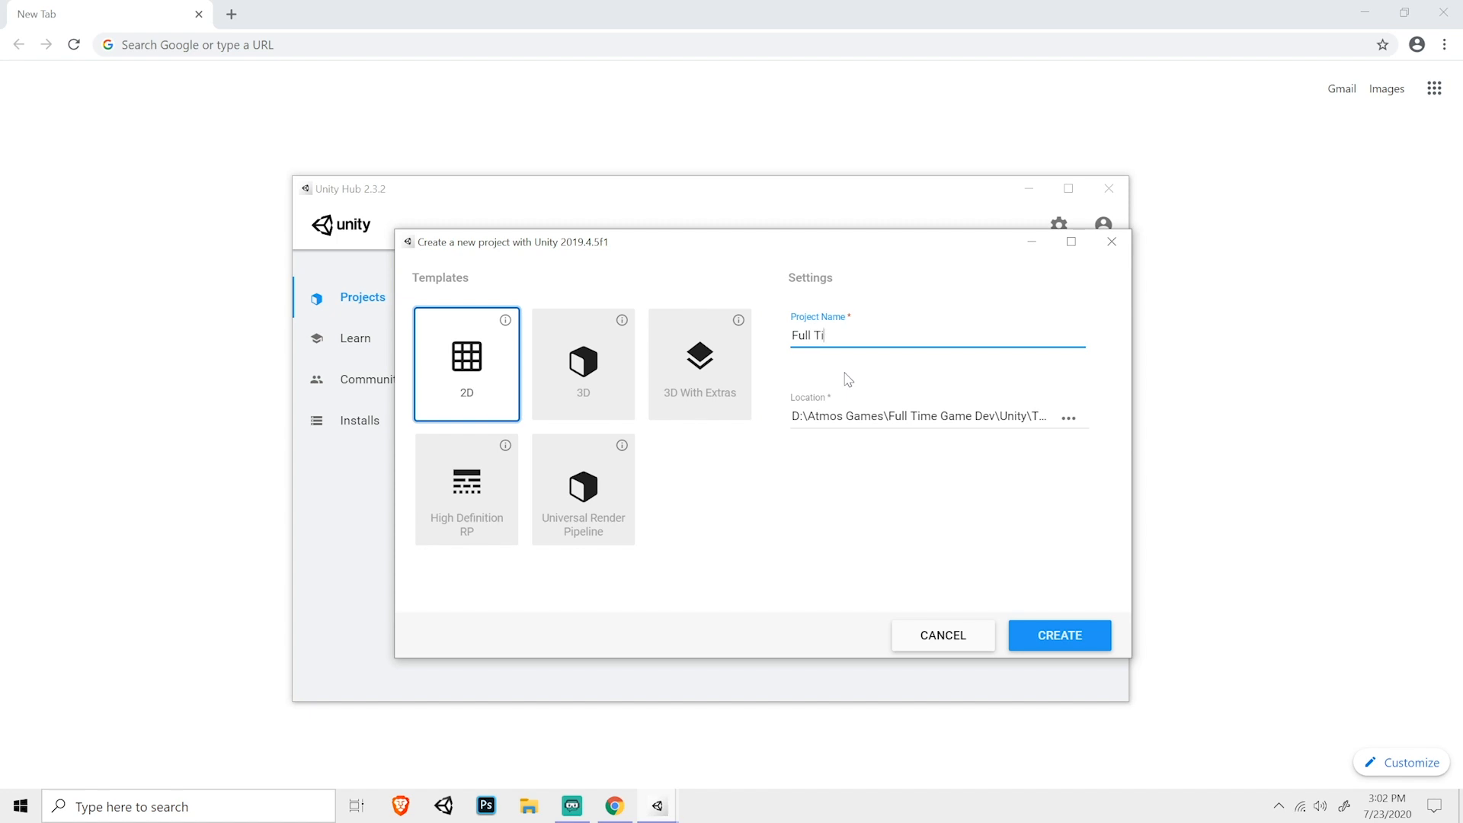
text(me Game Dev)
Set the project location to D:\Atmos Games\Full Time Game Dev\Unity\Tutorial and create the project.
click(1070, 418)
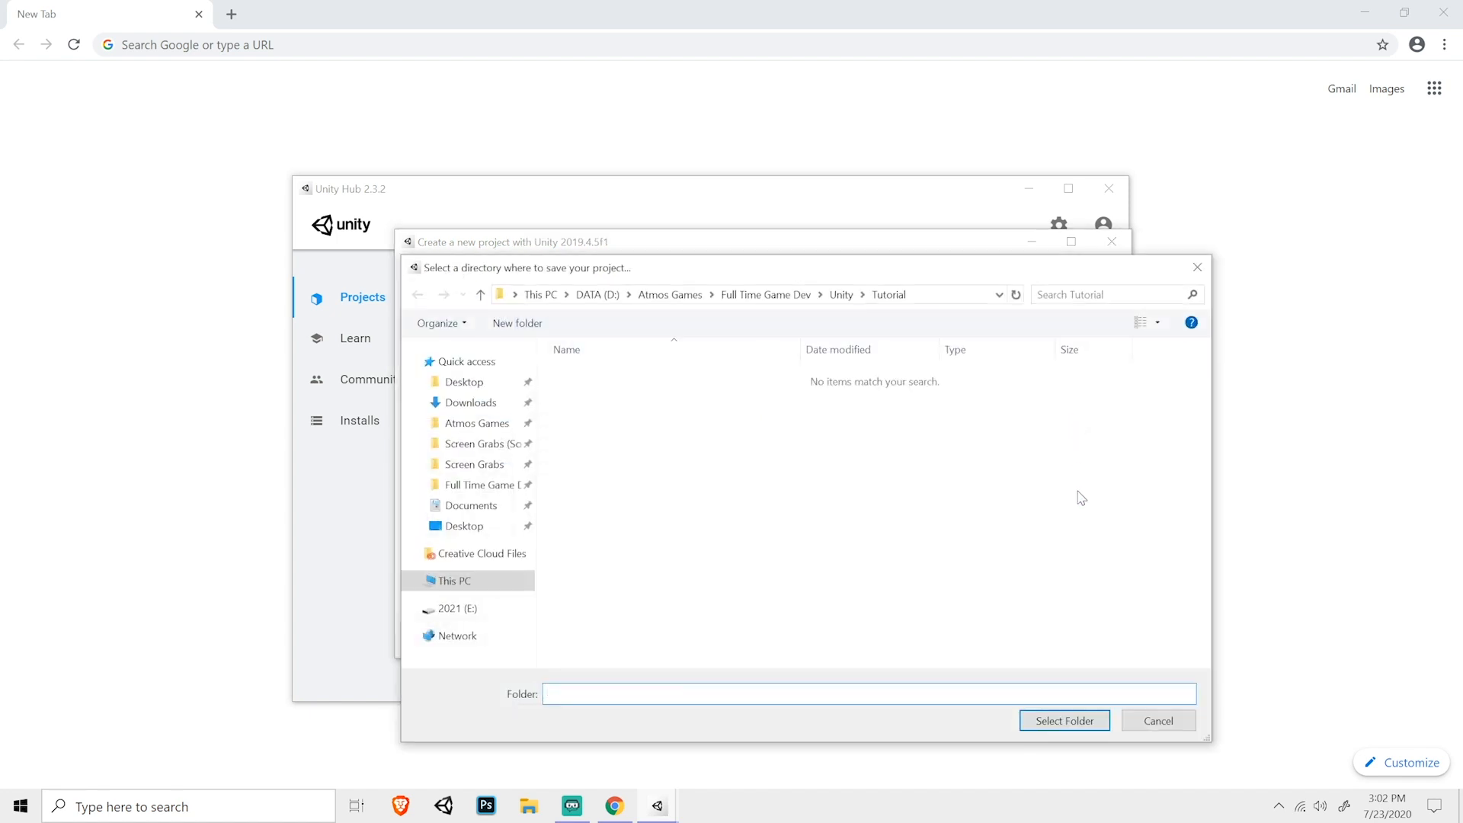
click(1054, 724)
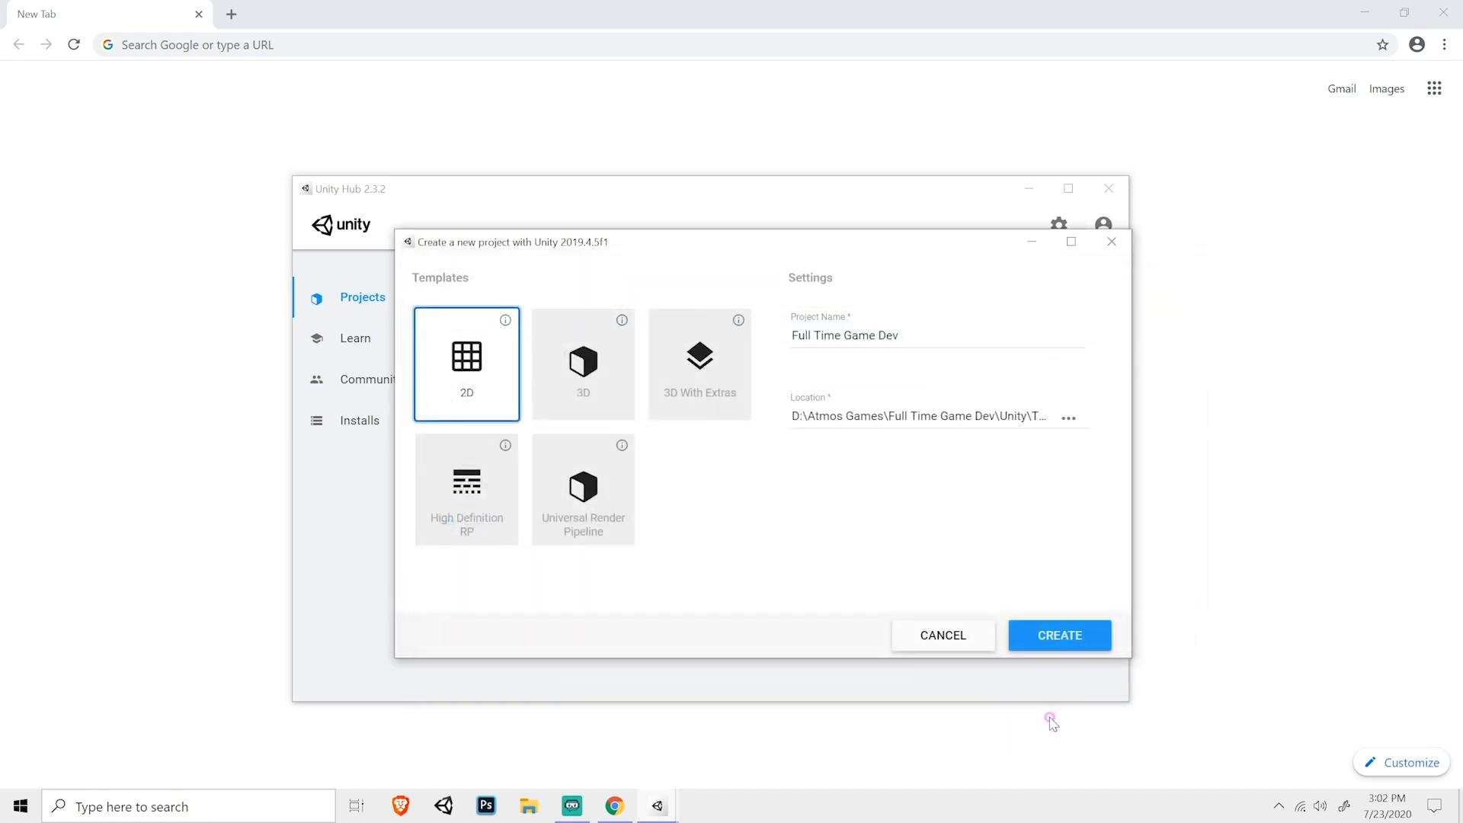
click(1055, 644)
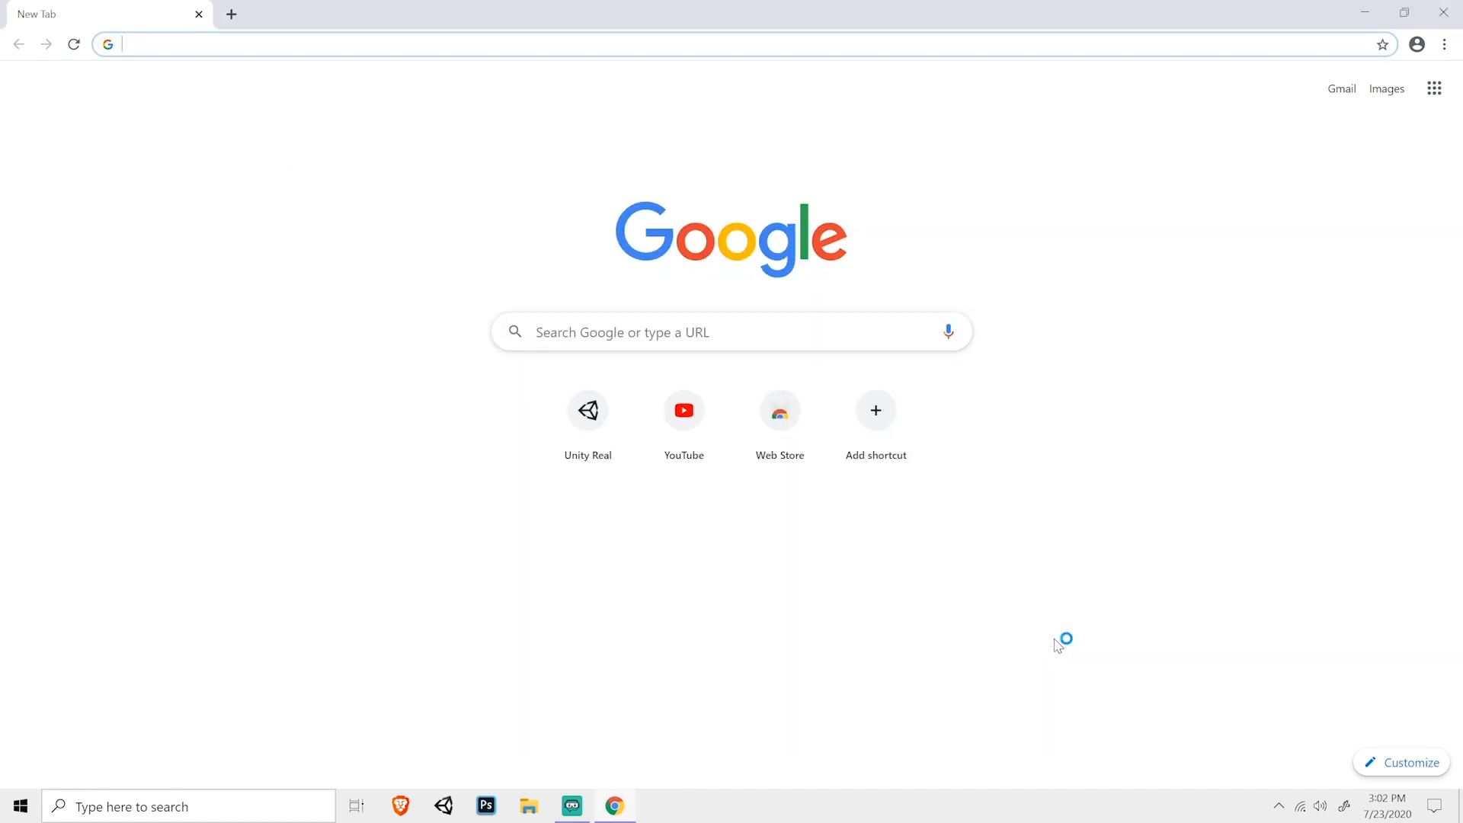